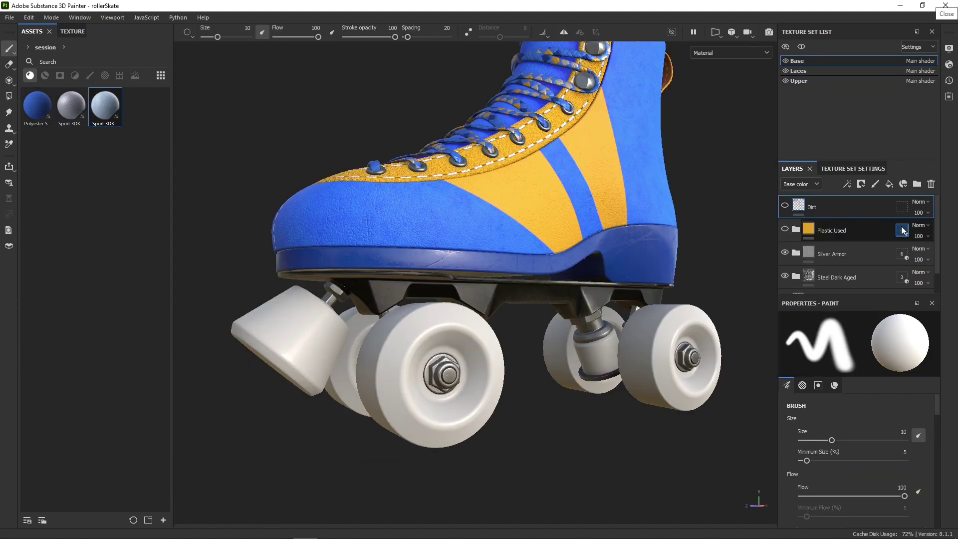
Uncheck Stopper in Layer 01's geometry mask list
left_click(785, 460)
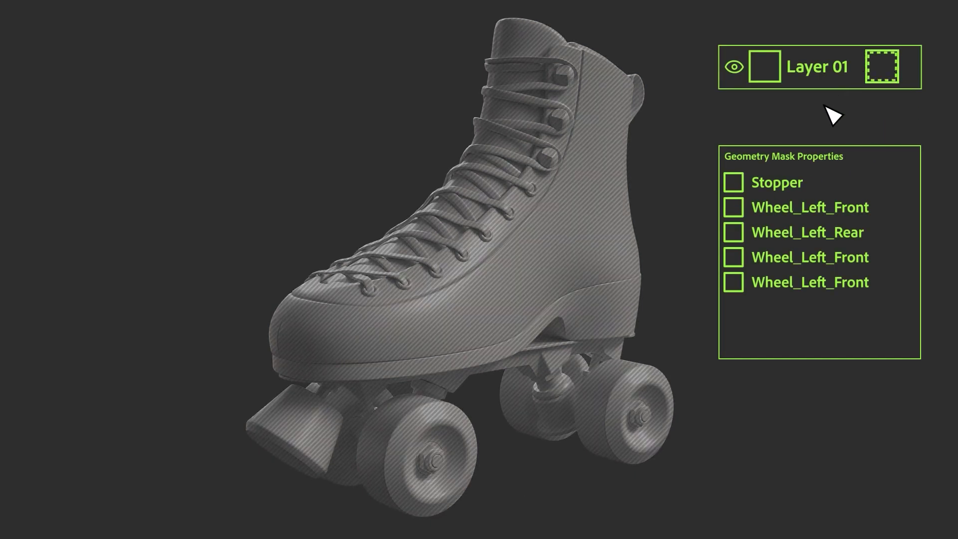
Check Stopper, Wheel_Left_Front, Wheel_Left_Rear and the two right wheels in Layer 01's geometry mask
left_click(733, 181)
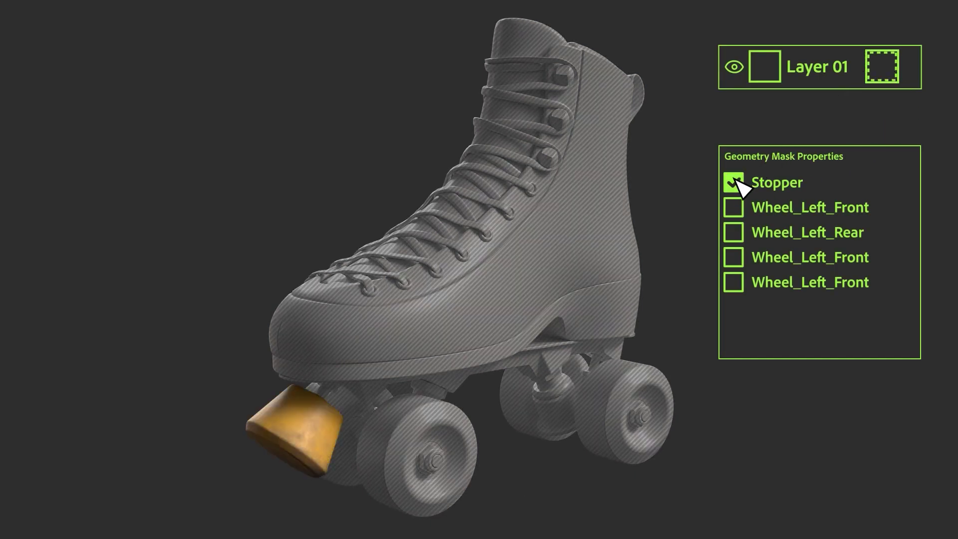
left_click(733, 207)
left_click(734, 232)
left_click(733, 256)
left_click(734, 282)
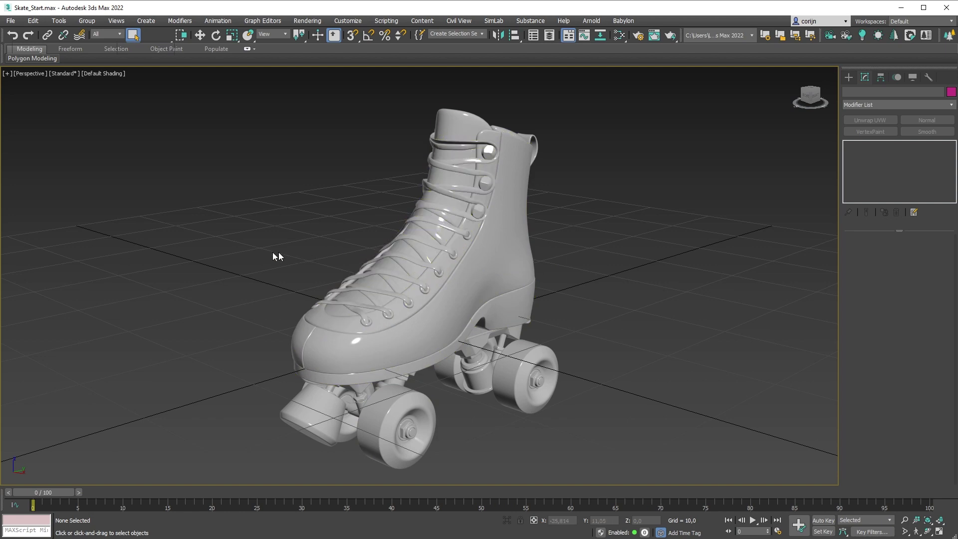
Open the Material Editor in Compact mode, positioned clear of the skate
key("m")
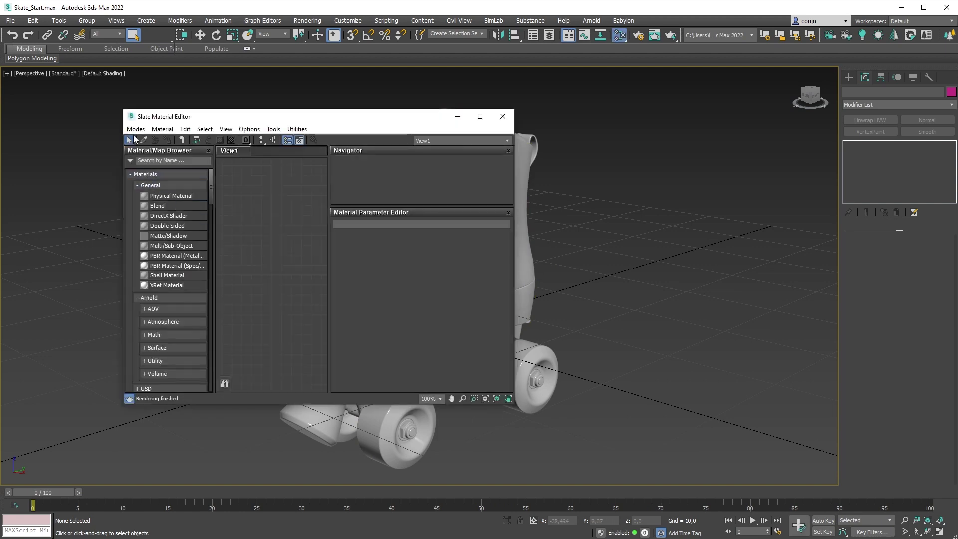
left_click(135, 131)
left_click(144, 143)
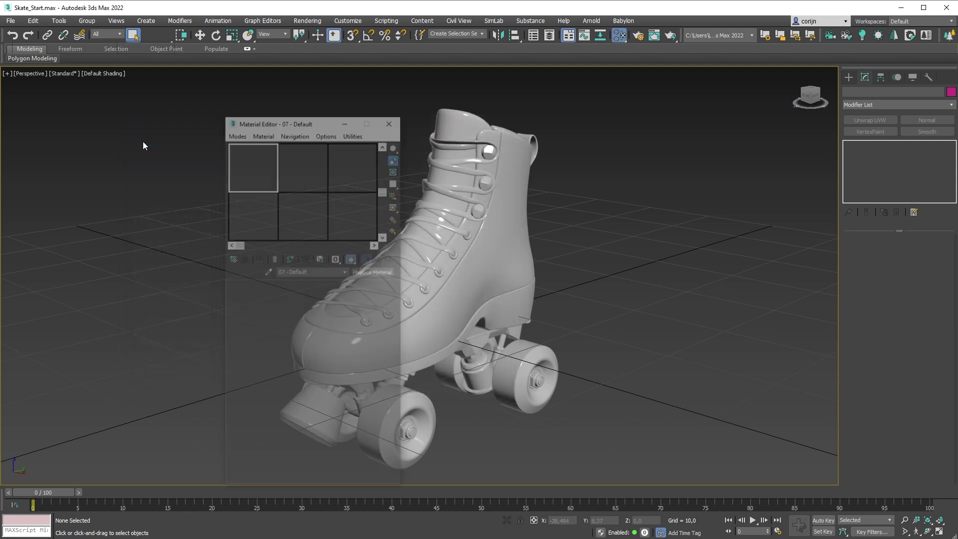
left_click_drag(292, 119, 198, 98)
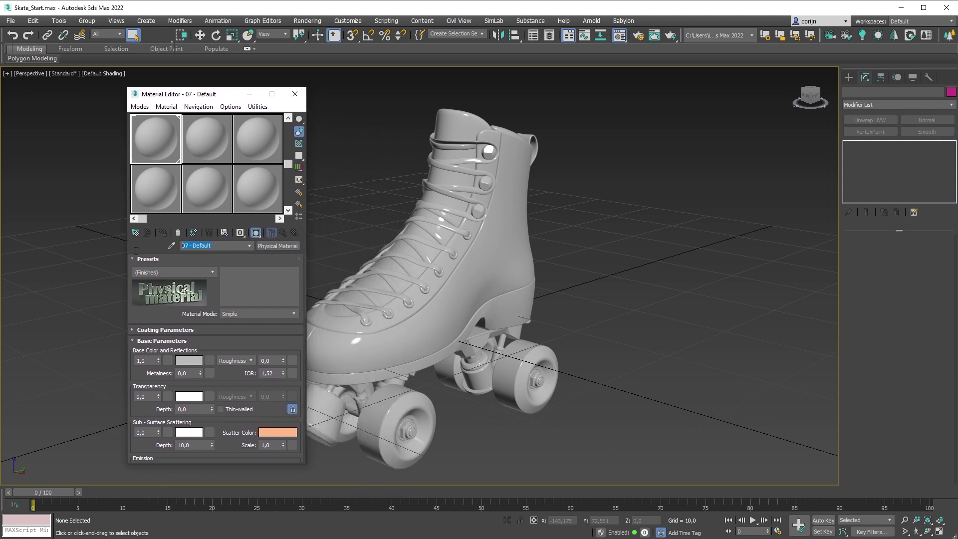
Rename the first three material slots Bottom, Upper and Laces
type("Bottom")
left_click(208, 145)
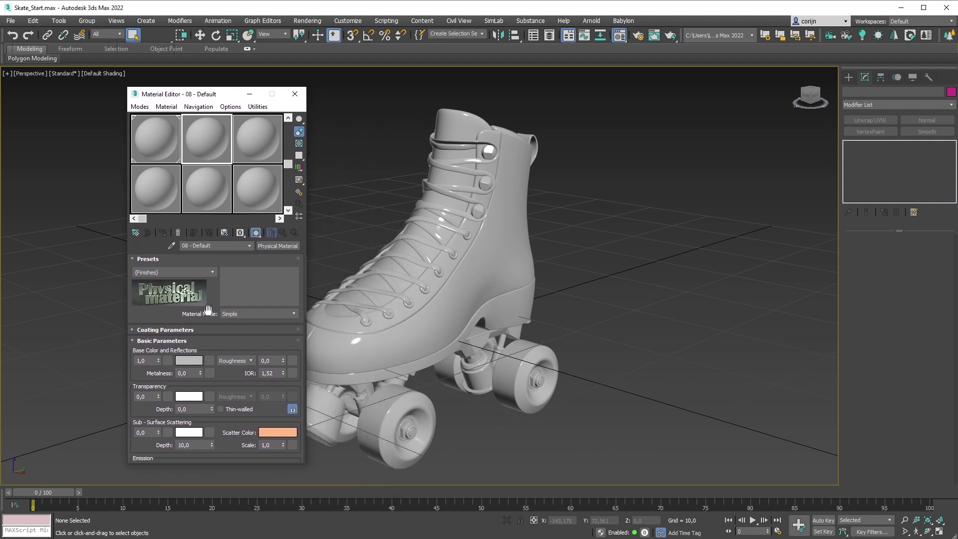
left_click(216, 245)
type("Upper")
left_click(258, 139)
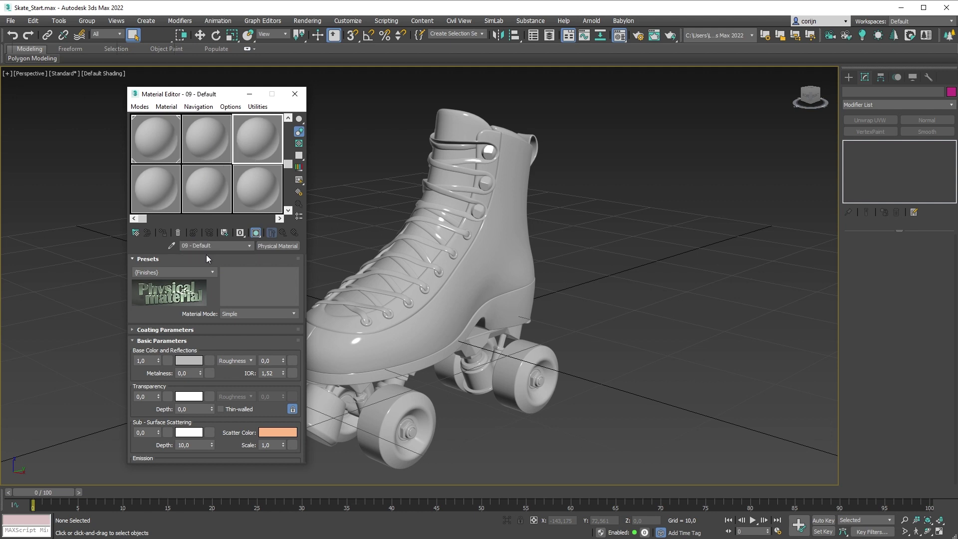
type("Laces")
Give the Bottom material a light mint green base colour
left_click(158, 135)
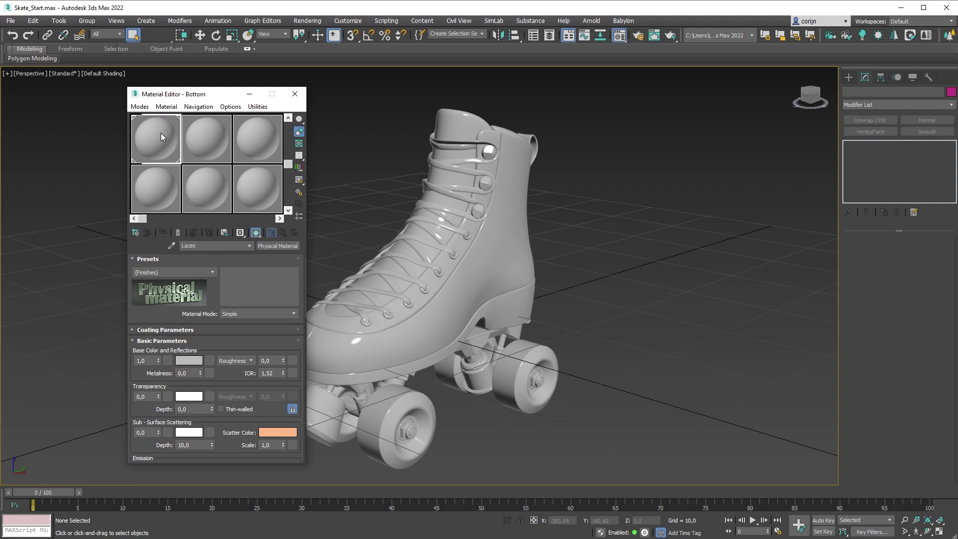
left_click(189, 361)
left_click_drag(777, 155, 510, 177)
left_click(524, 205)
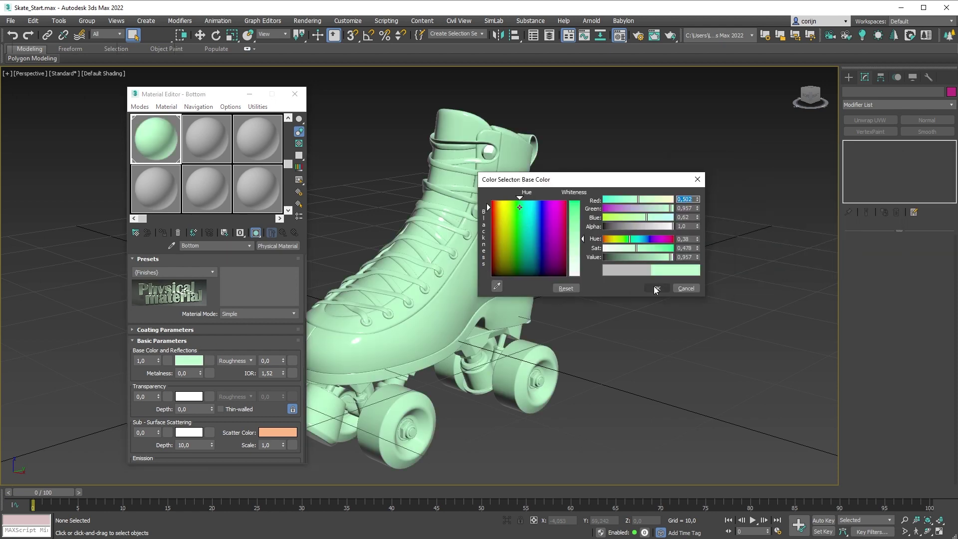
left_click(658, 285)
Set the Upper material's base colour to peach and Laces to pink
left_click(206, 138)
left_click(189, 360)
left_click(500, 223)
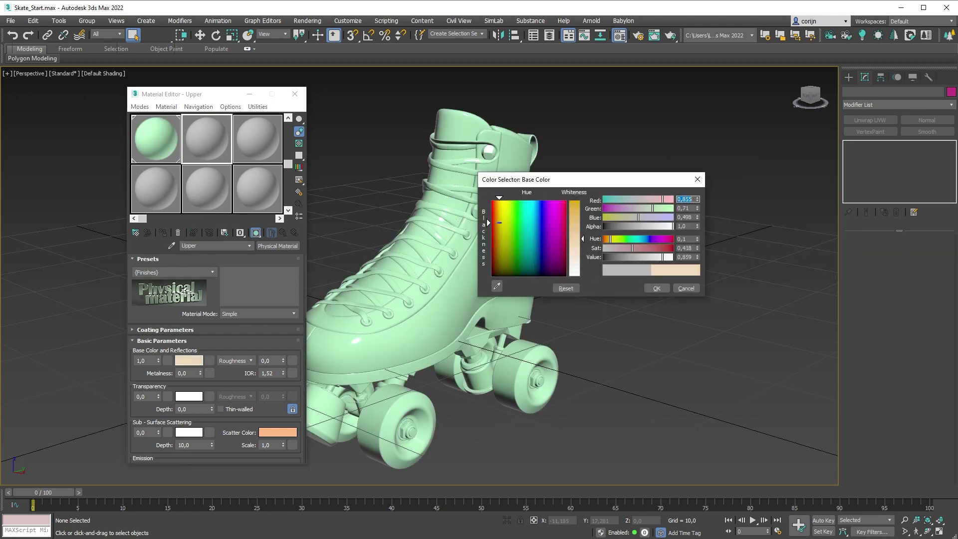
left_click(658, 289)
left_click(257, 138)
left_click(189, 360)
left_click(556, 218)
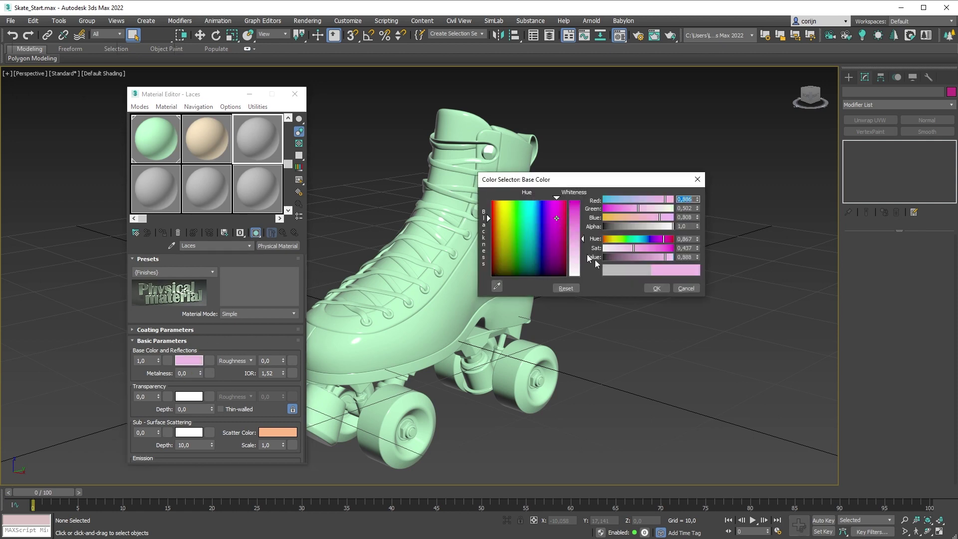
left_click(657, 288)
Assign the pink material to the shoe-upper objects
middle_click_drag(288, 89, 435, 150, "alt")
left_click_drag(300, 73, 264, 140)
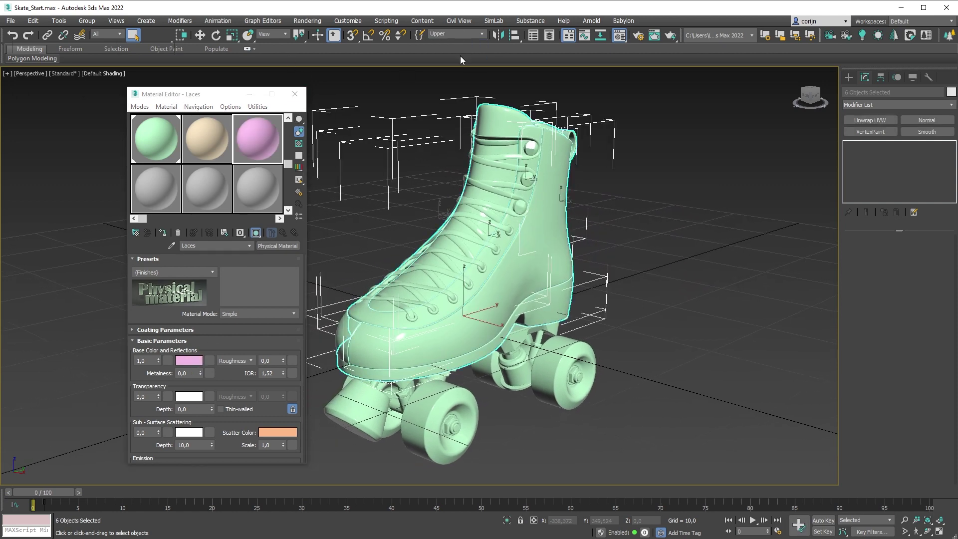
left_click(162, 233)
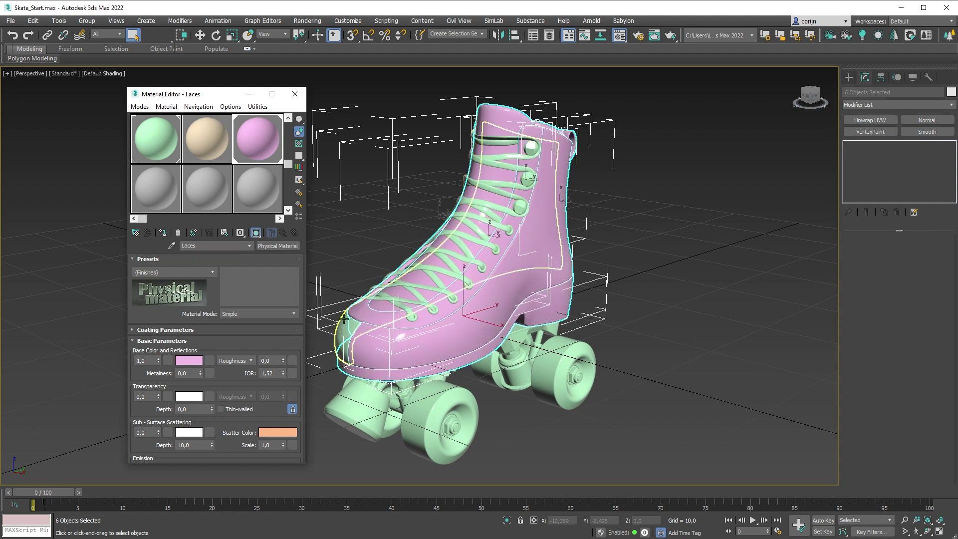
left_click(328, 169)
left_click_drag(272, 157, 349, 335)
Assign the peach material to the Laces selection set, then reselect the Upper set
left_click(482, 34)
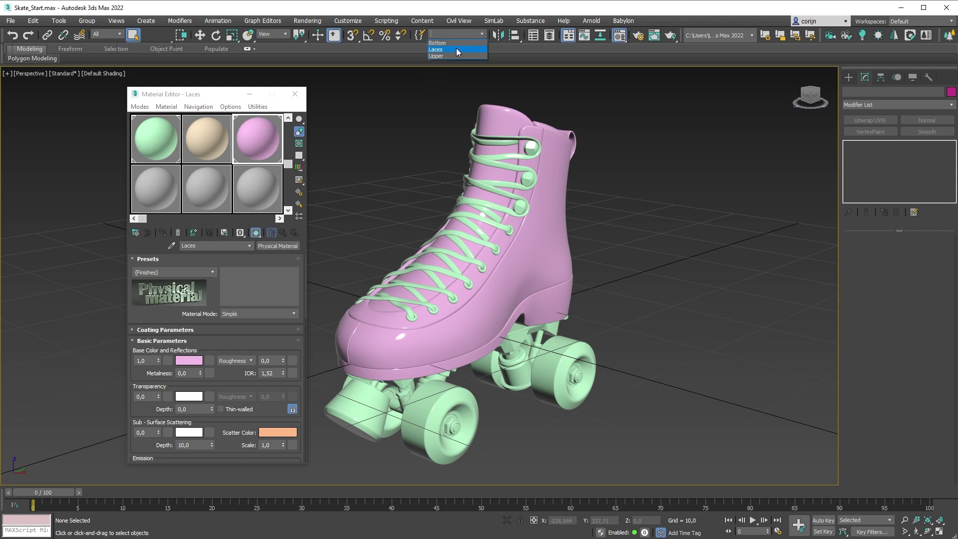
left_click(457, 52)
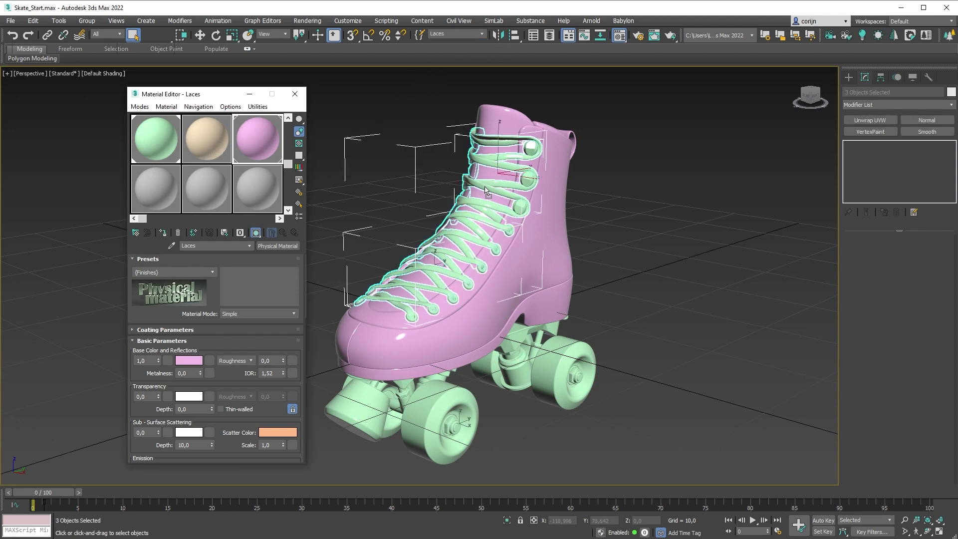
left_click_drag(486, 191, 486, 192)
left_click(457, 298)
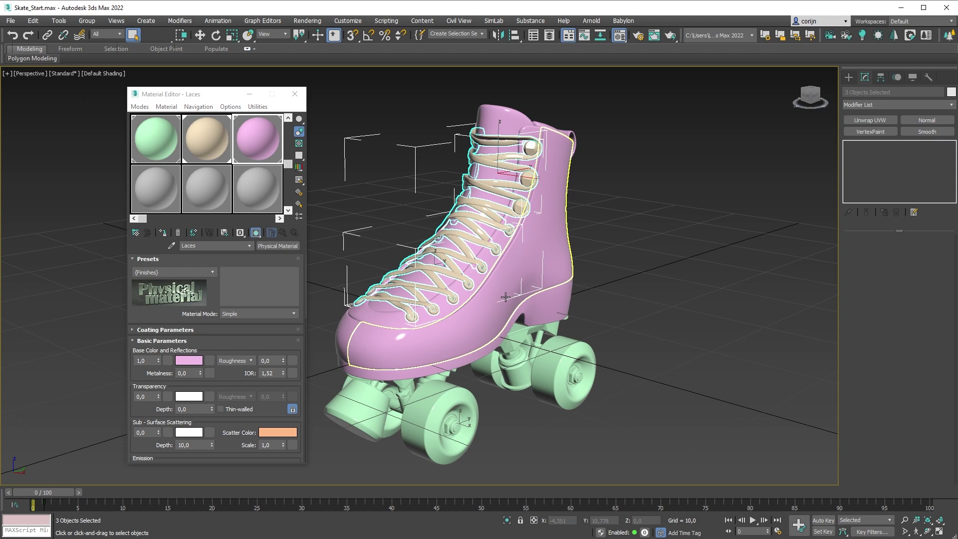
left_click(695, 241)
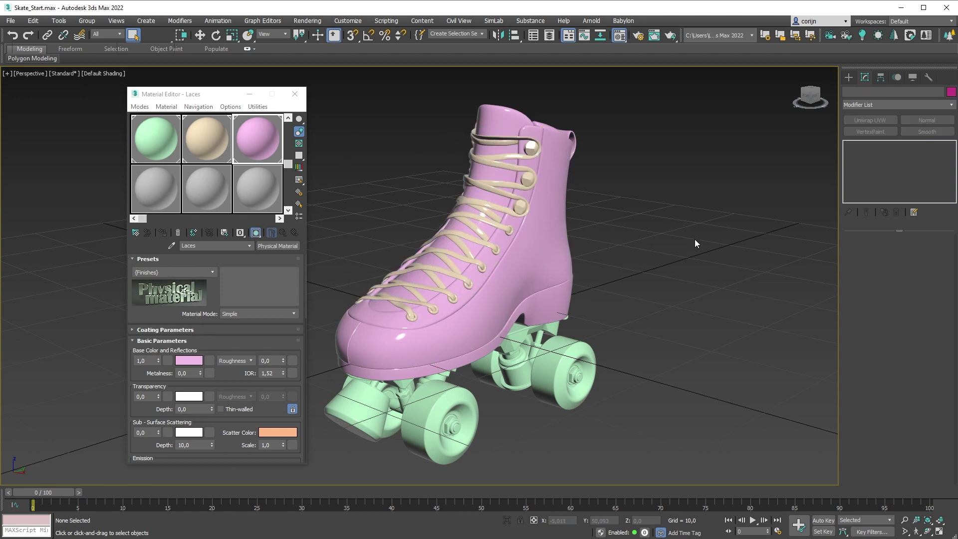
middle_click_drag(691, 238, 672, 234, "alt")
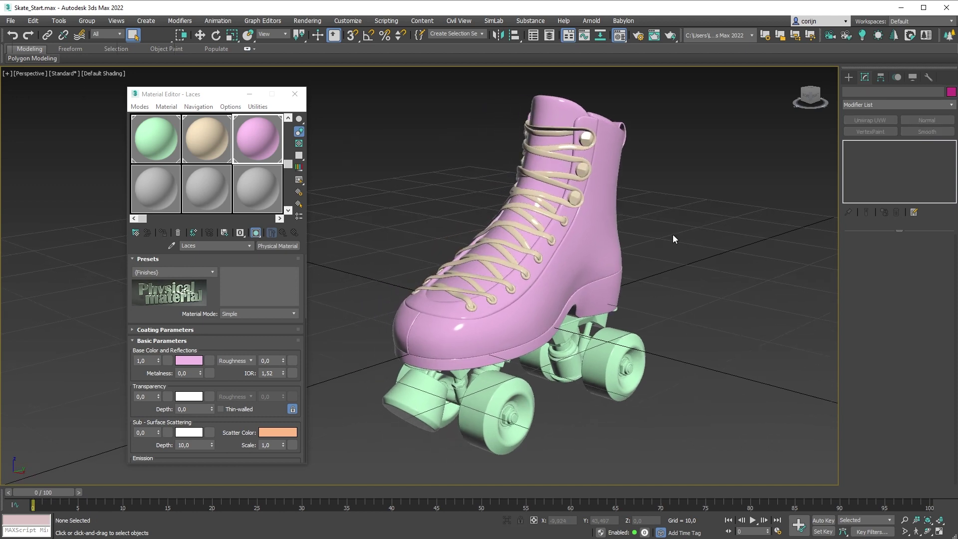
left_click(482, 34)
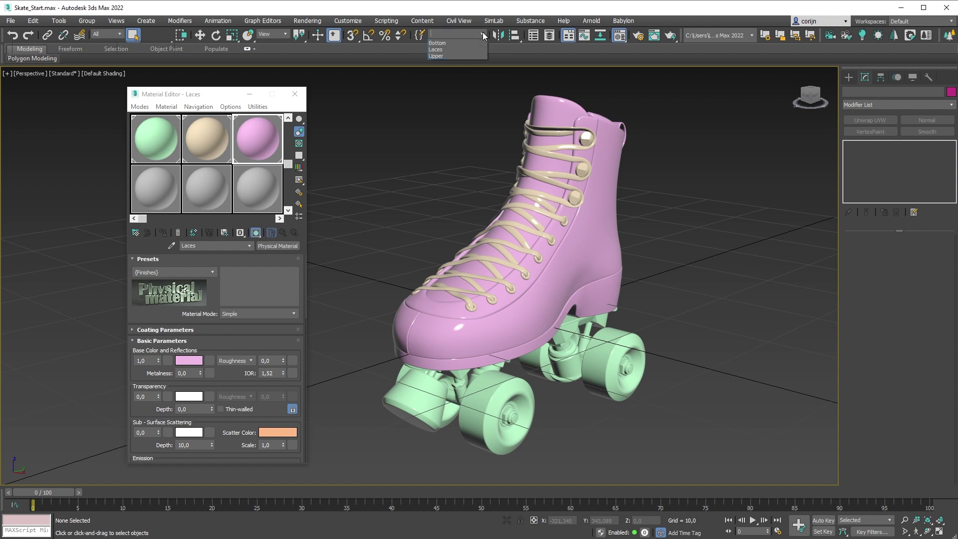
left_click(442, 56)
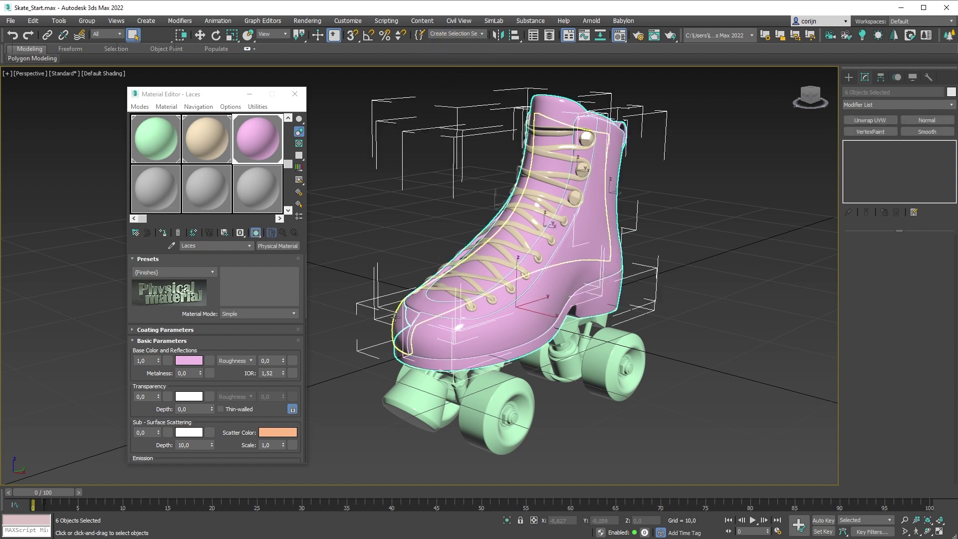
Add Unwrap UVW to the upper's objects and Pack Normalize the islands in Edit UVWs
left_click(874, 125)
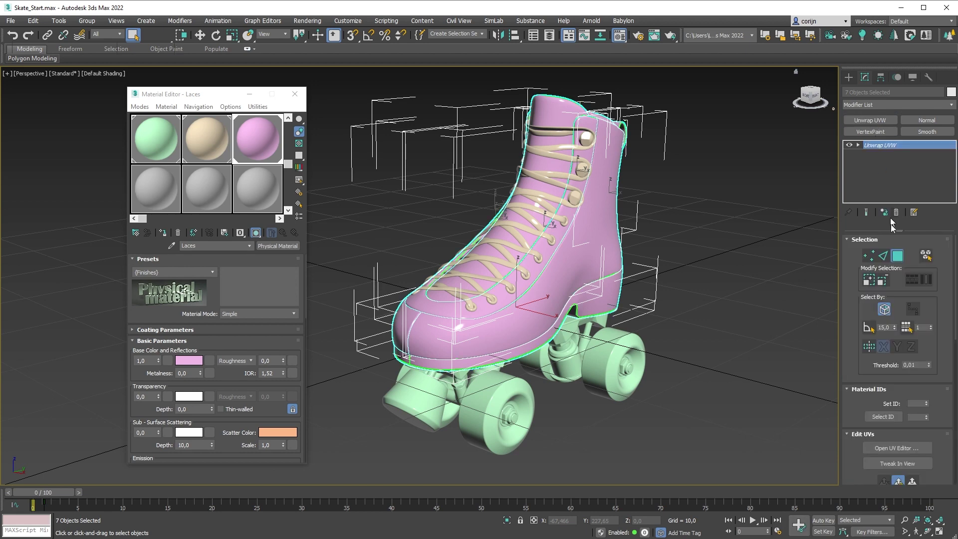
scroll(912, 298, "down", 1)
left_click(901, 419)
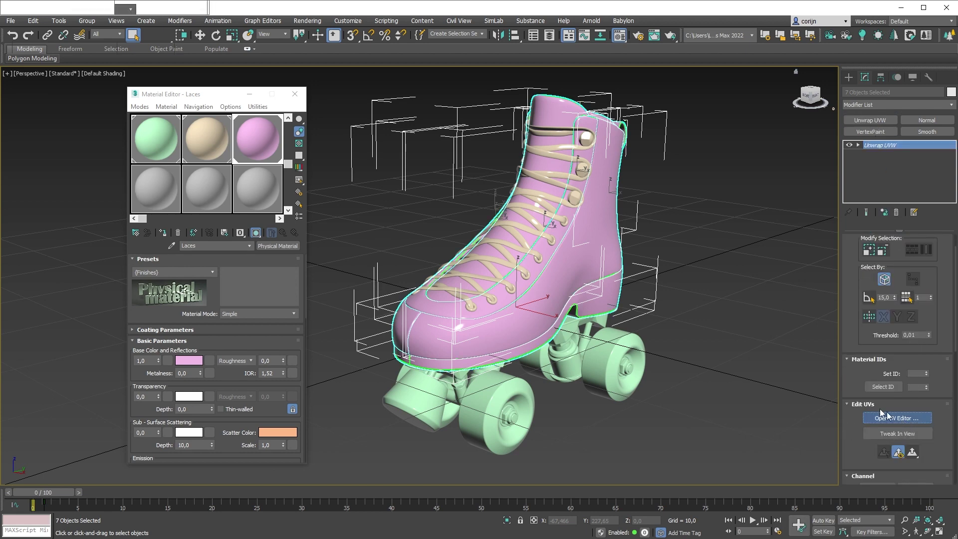
left_click_drag(245, 47, 373, 91)
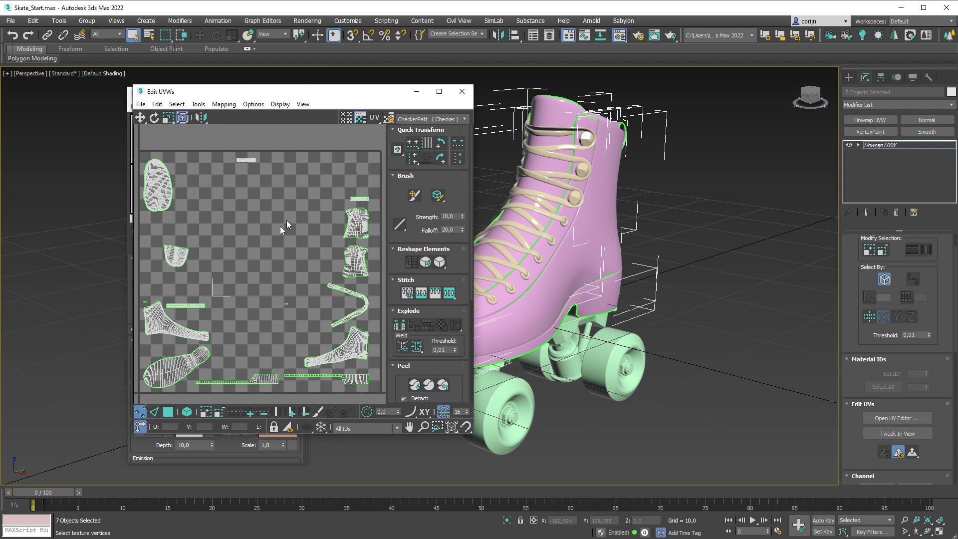
scroll(279, 234, "down", 3)
scroll(420, 298, "down", 5)
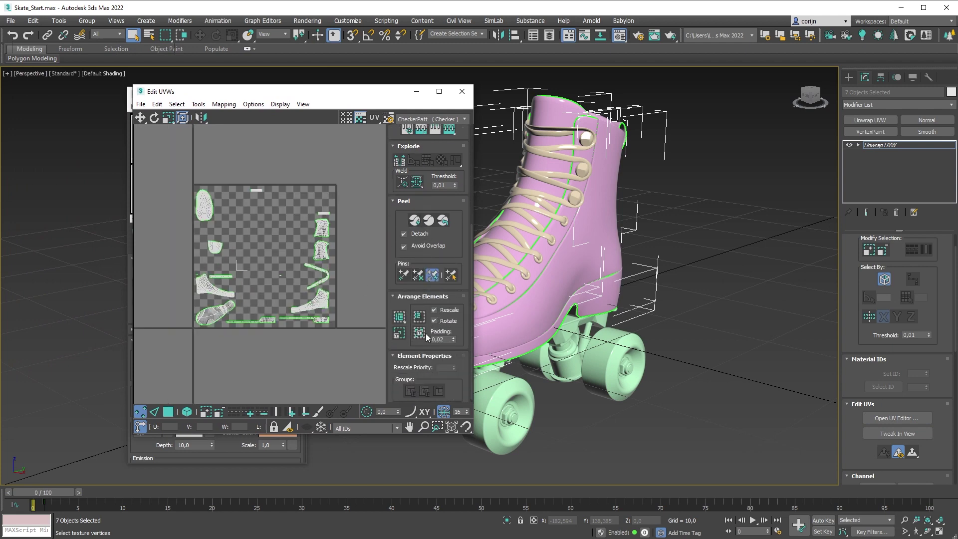
left_click(423, 333)
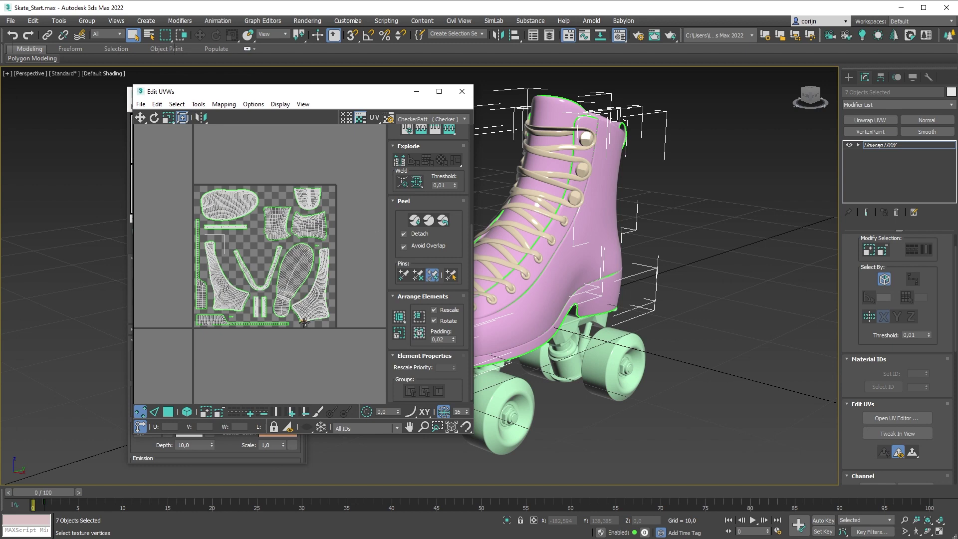
left_click(462, 92)
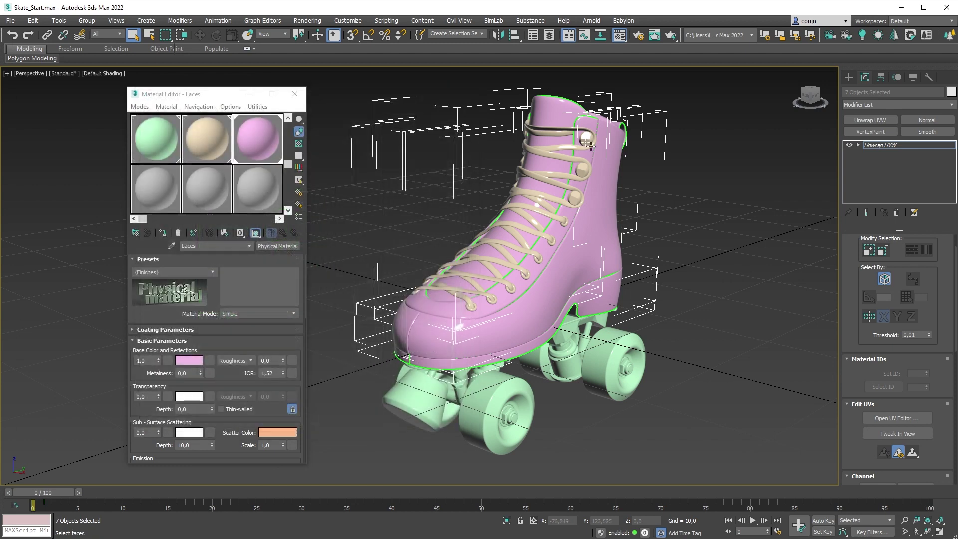
left_click(848, 77)
Start a new Painter project using Skate.fbx from the Desktop
key("ctrl+d")
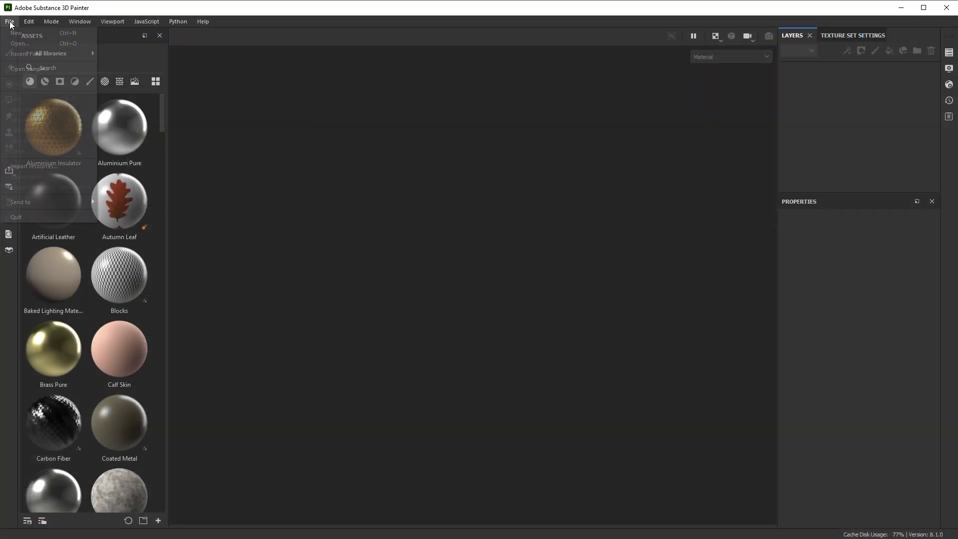
left_click(22, 31)
left_click(567, 160)
left_click(384, 421)
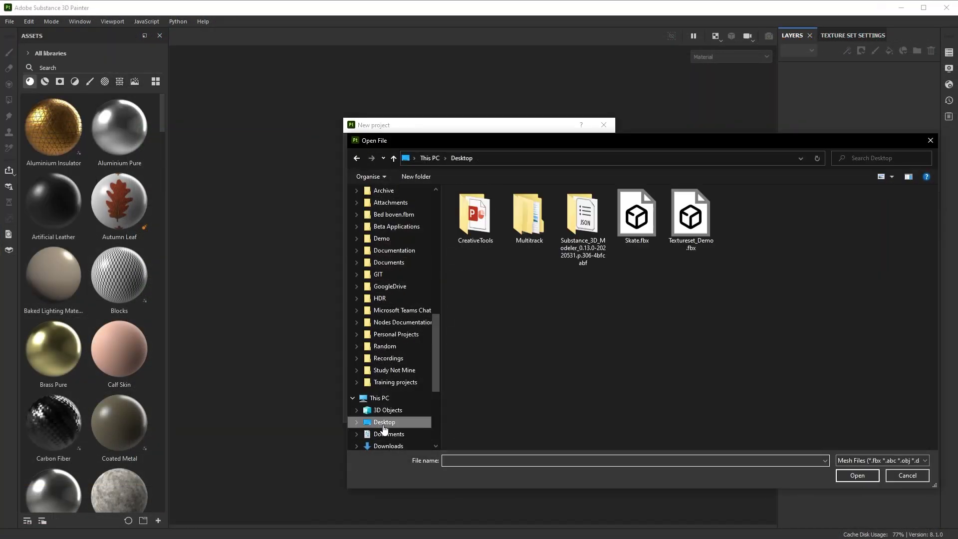
double_click(637, 216)
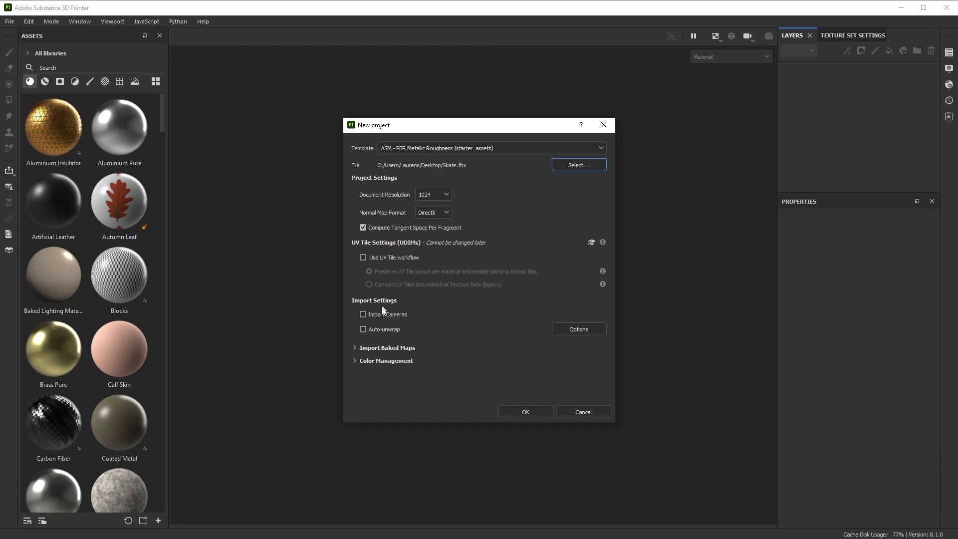
Enable Auto-unwrap with packing set to Recompute all and create the project
left_click(380, 329)
left_click(587, 332)
left_click(547, 199)
left_click(543, 210)
left_click(528, 214)
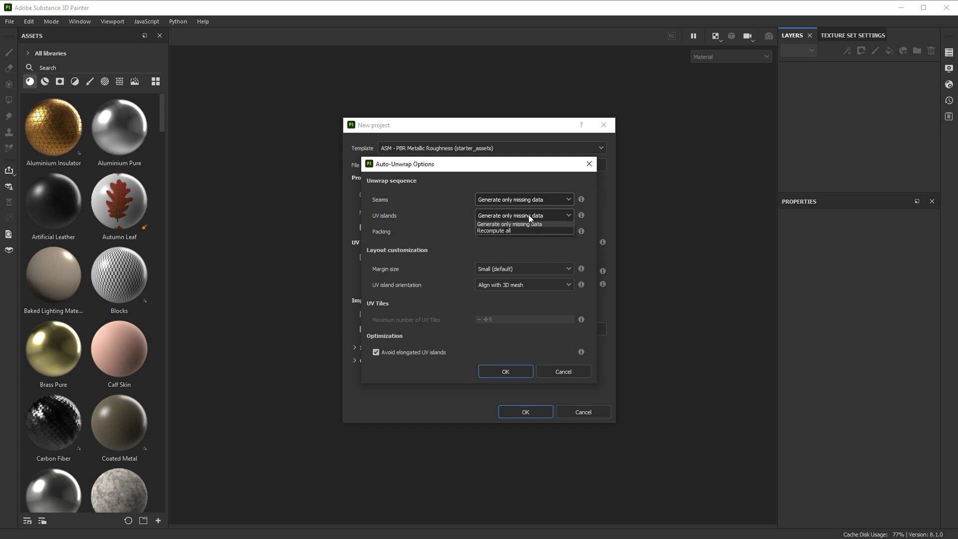
left_click(528, 215)
left_click(526, 233)
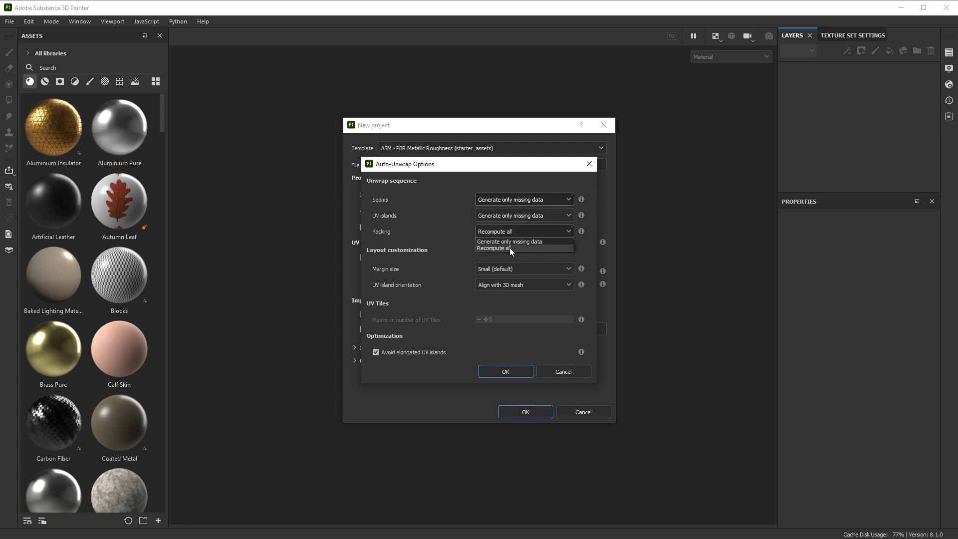
left_click(509, 247)
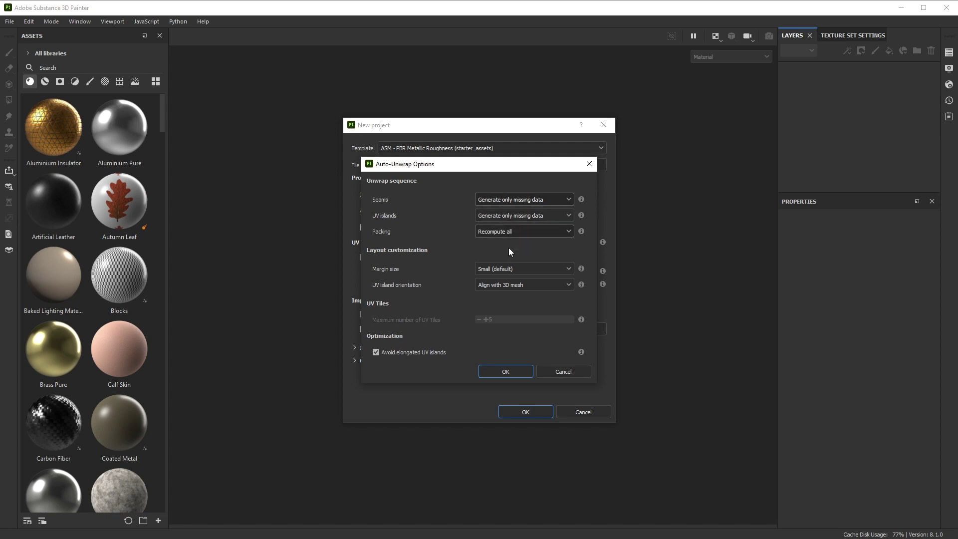
left_click(499, 372)
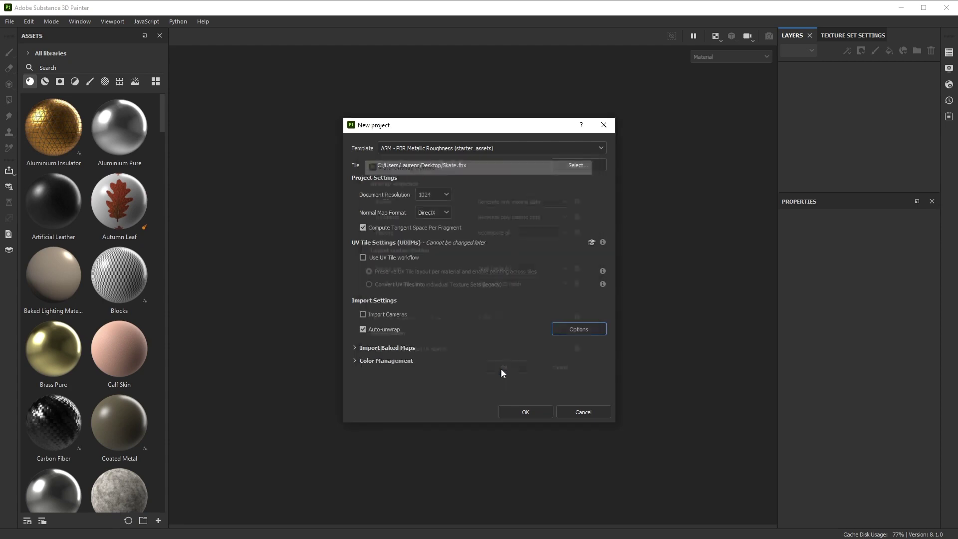
left_click(528, 412)
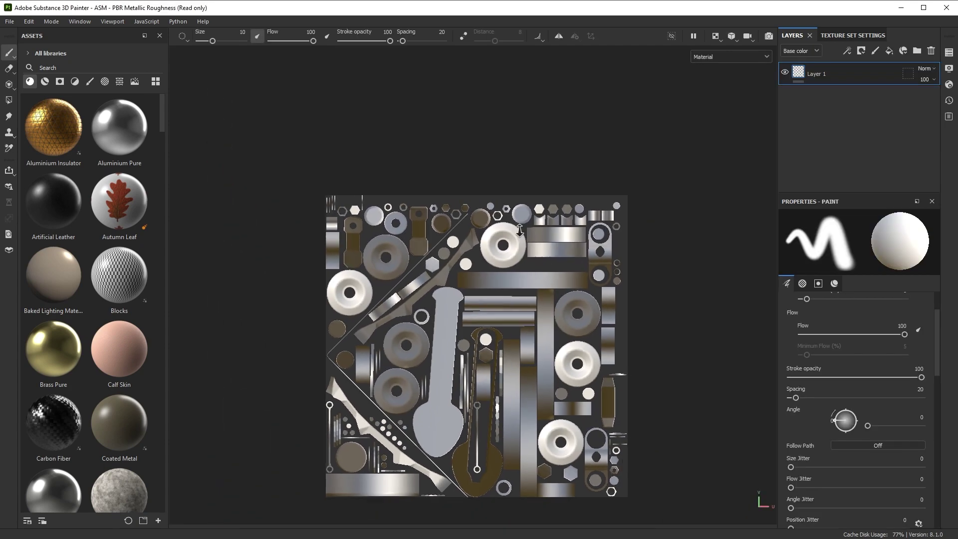
Browse the Upper, Laces and Bottom texture sets in the Texture Set List
left_click(948, 52)
left_click(784, 100)
left_click(789, 91)
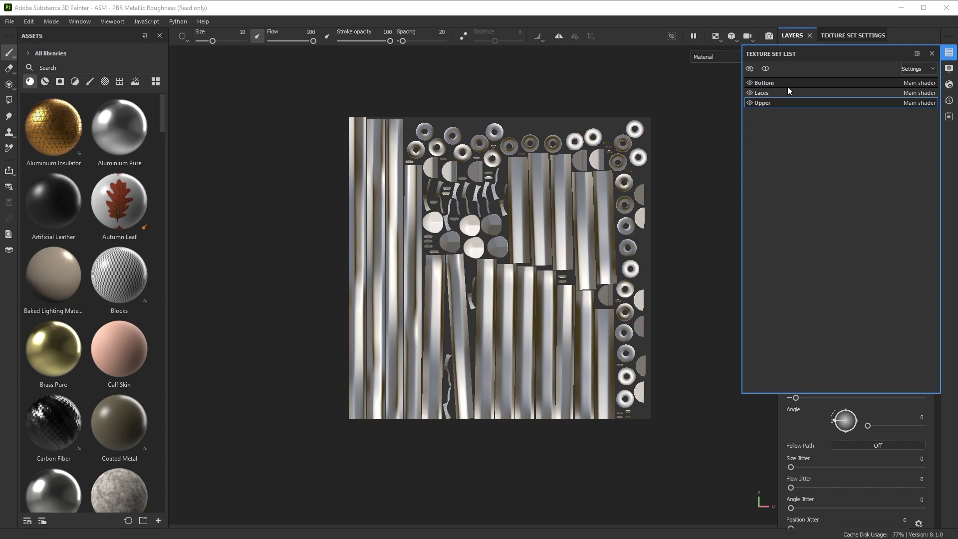
left_click(787, 83)
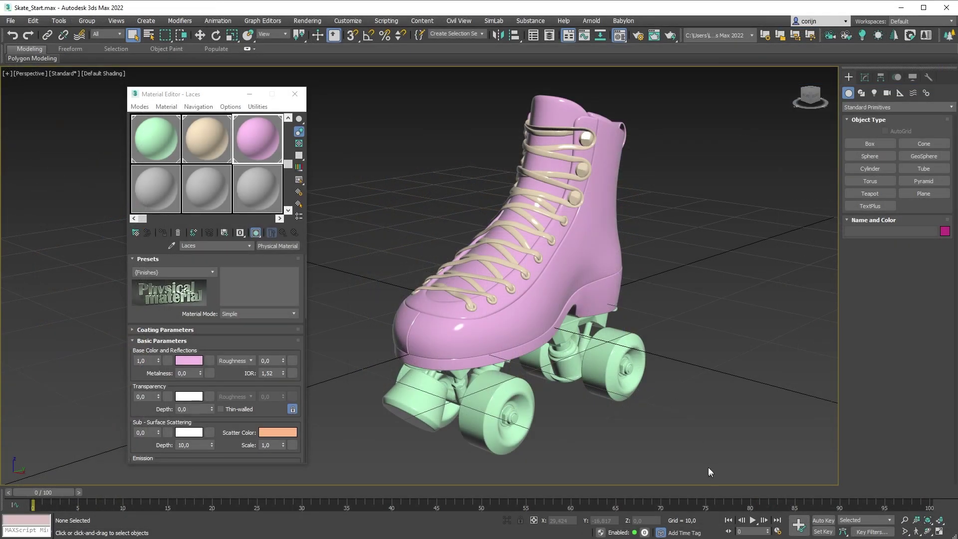
Add a VertexPaint modifier to all 23 skate objects and show vertex colours shaded
left_click_drag(706, 466, 355, 93)
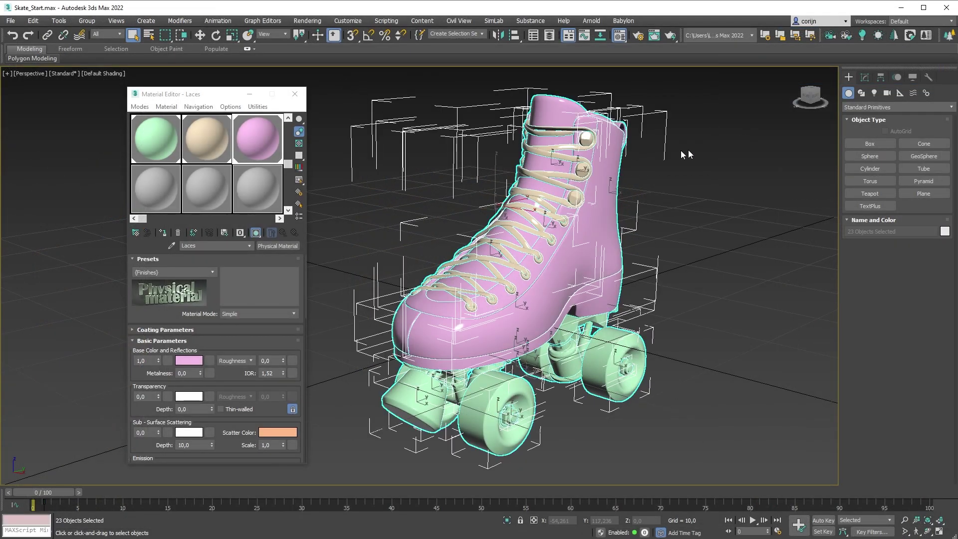
left_click(865, 78)
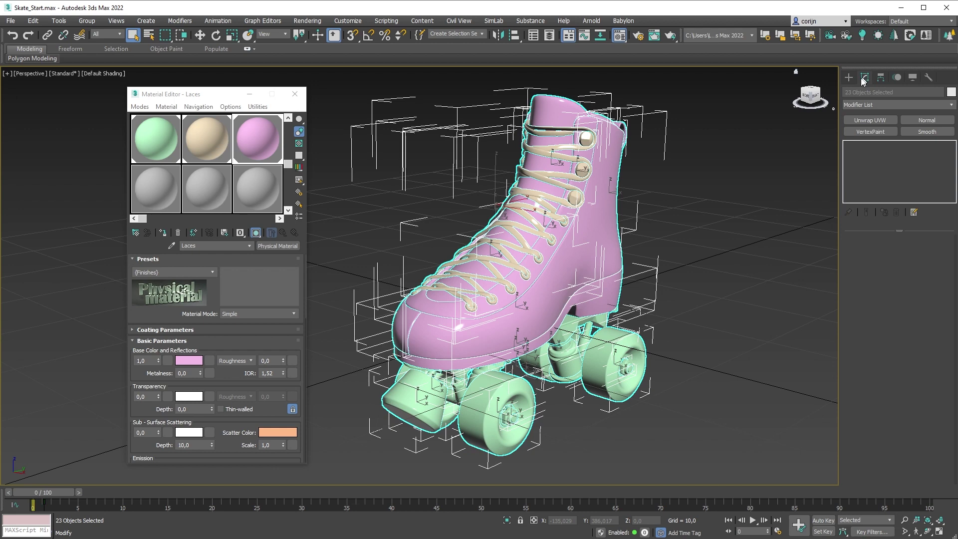
left_click(870, 132)
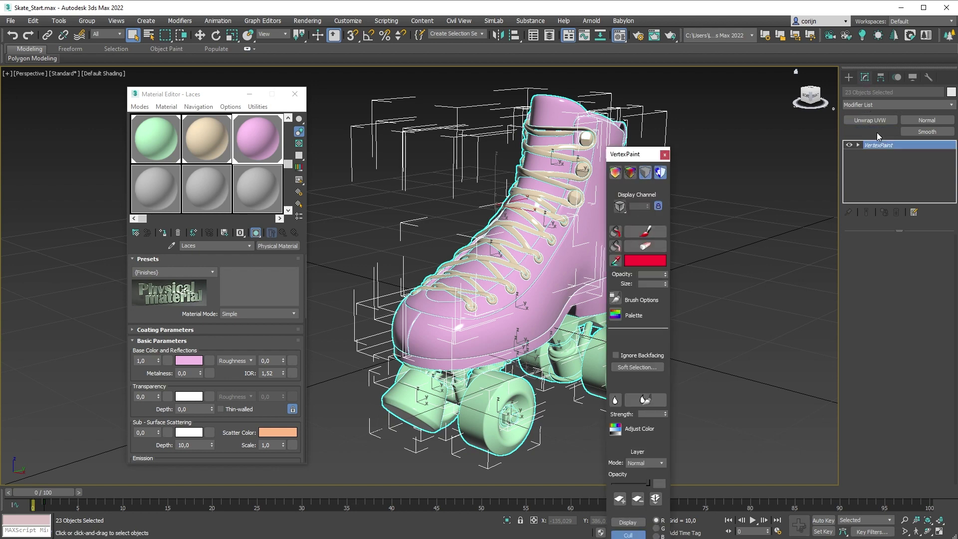
left_click(295, 94)
left_click_drag(632, 154, 211, 77)
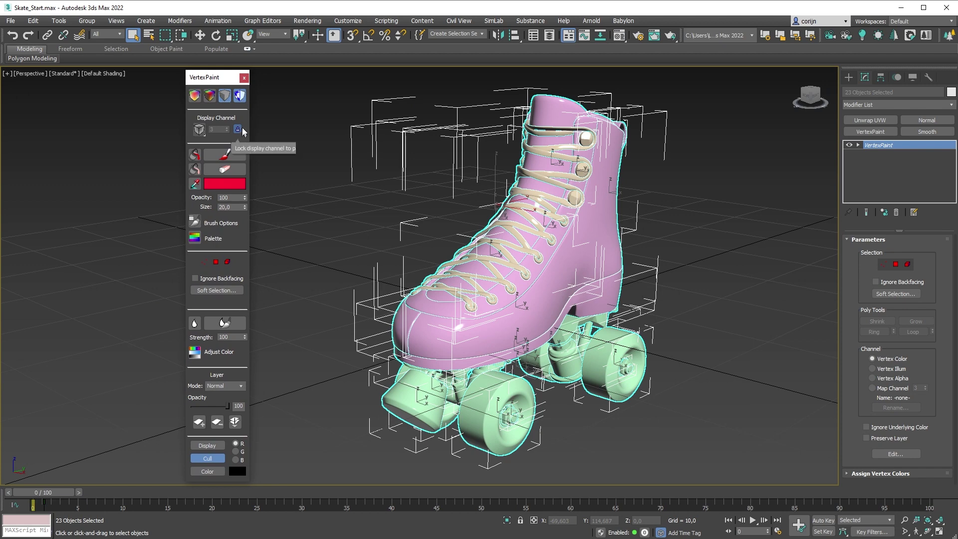
left_click(210, 97)
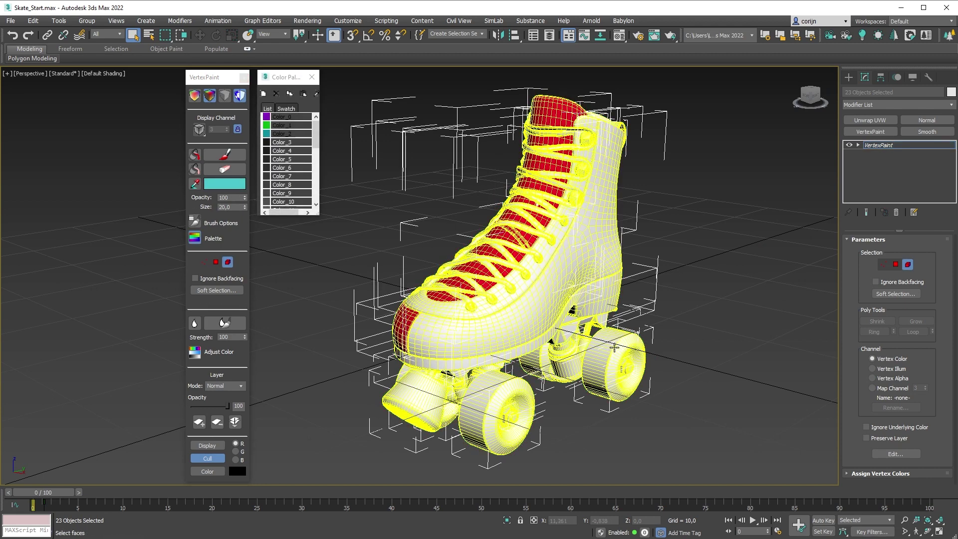
Paint the wheels cyan, the sole band green and the boot upper purple
left_click(614, 364, "ctrl")
left_click(498, 409, "ctrl")
left_click(536, 362, "ctrl")
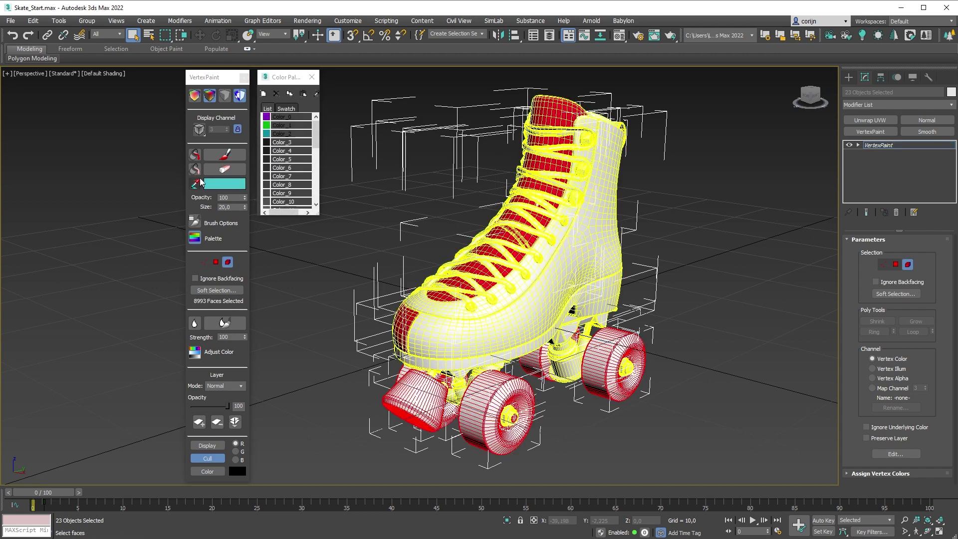
left_click(194, 154)
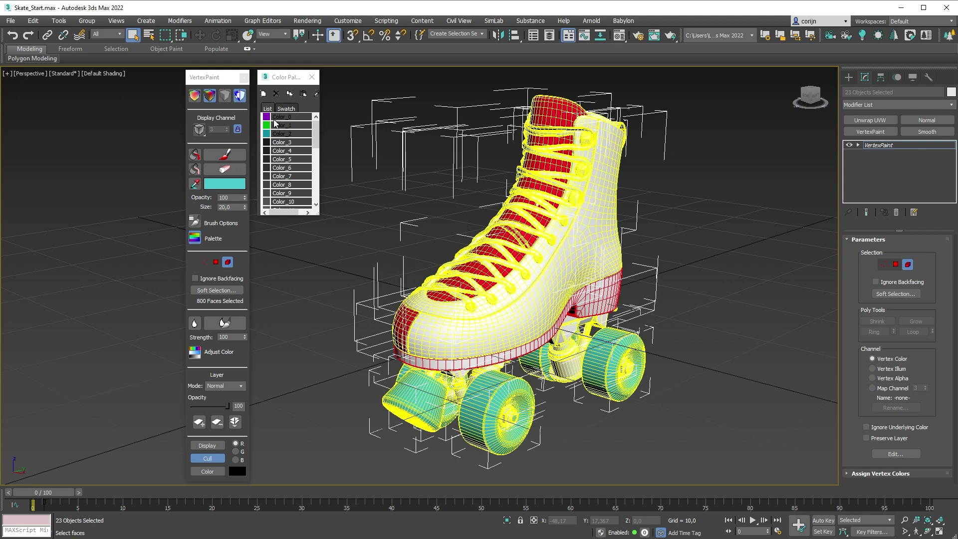
left_click(275, 124)
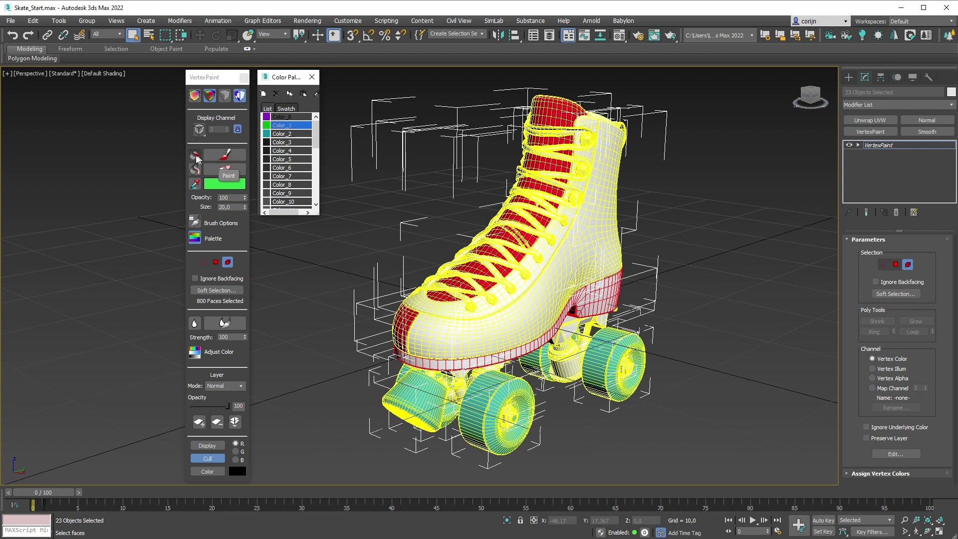
left_click(195, 154)
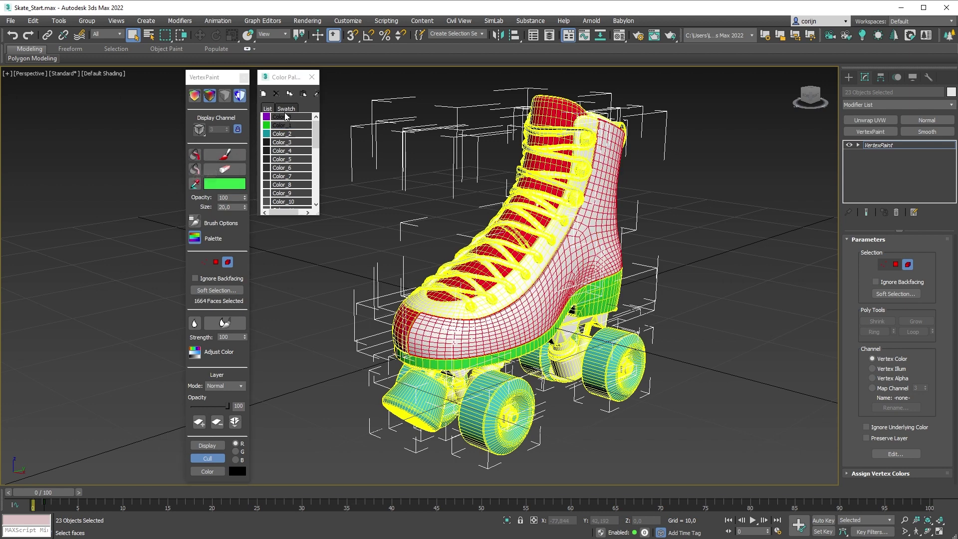
left_click(282, 116)
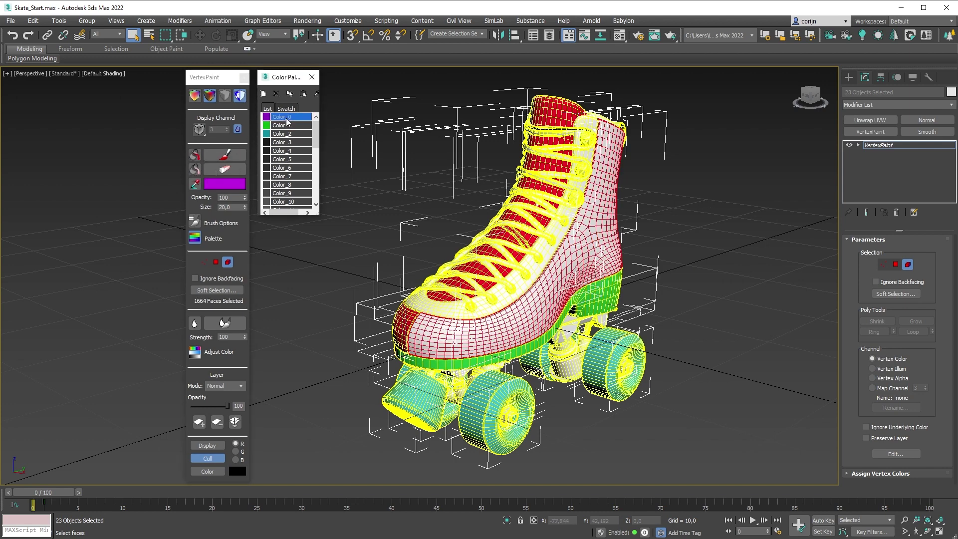
left_click(195, 154)
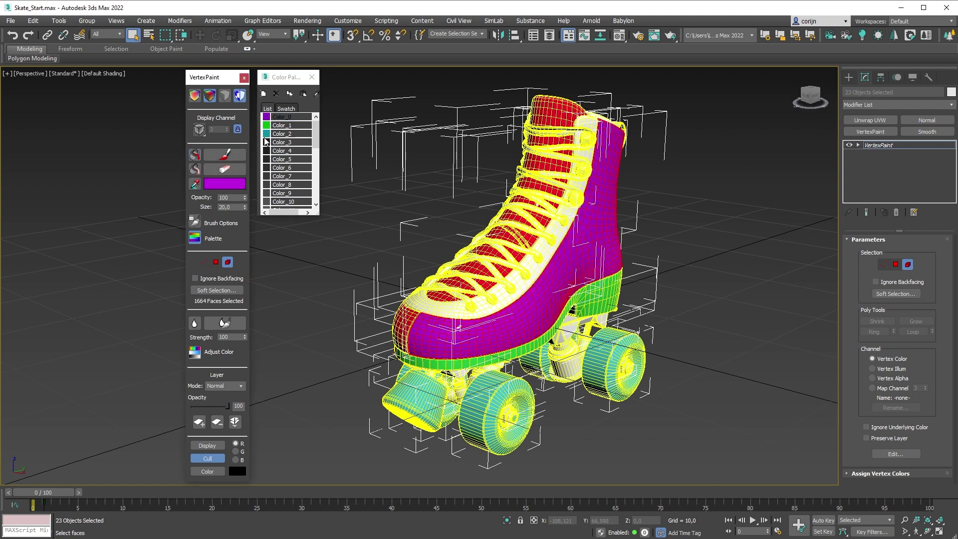
left_click(227, 99)
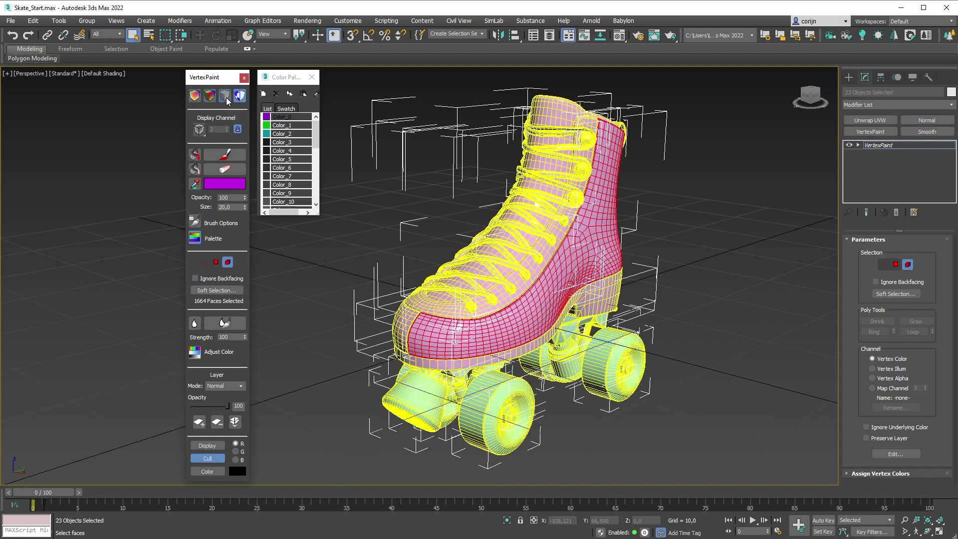
left_click(848, 77)
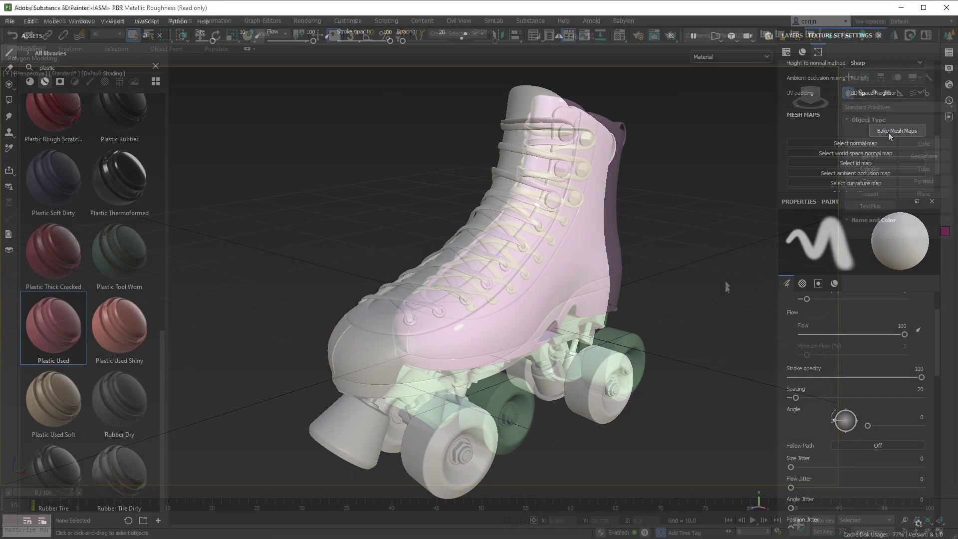
In Bake Mesh Maps, set the ID map's Color Source to Vertex Color
left_click(890, 130)
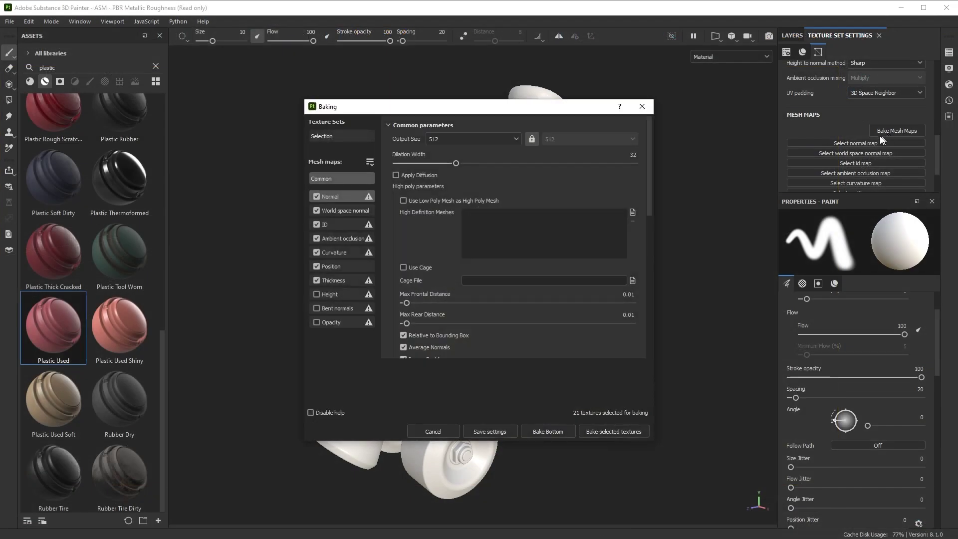
left_click(324, 224)
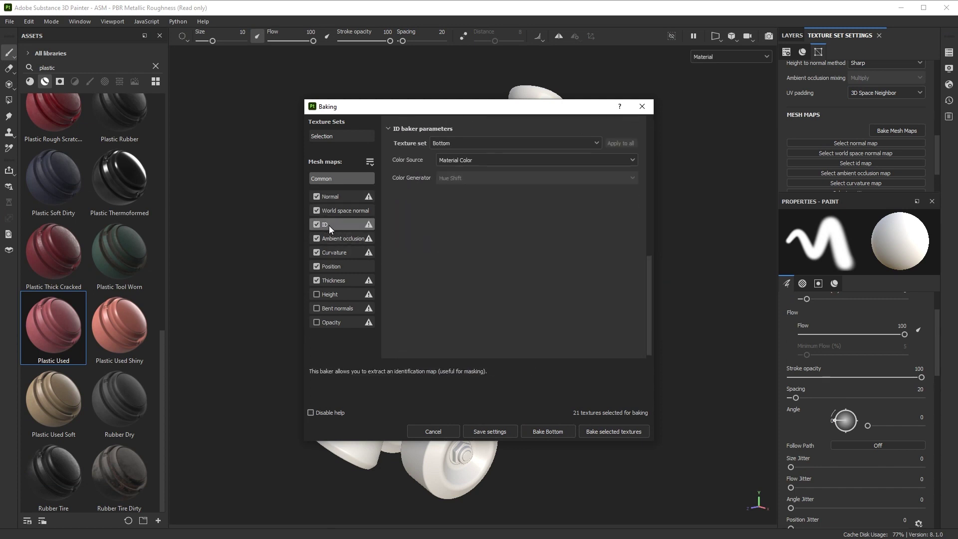
left_click(469, 156)
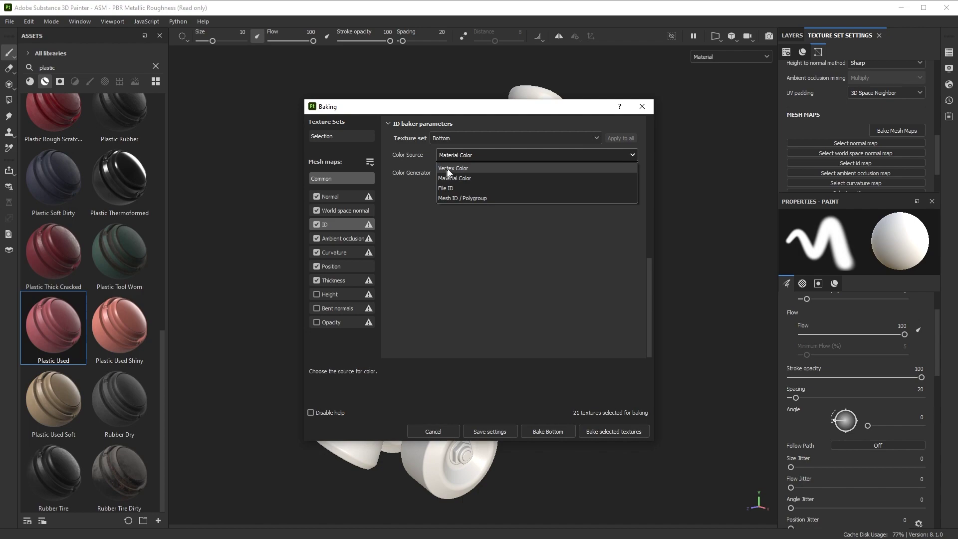
left_click(462, 168)
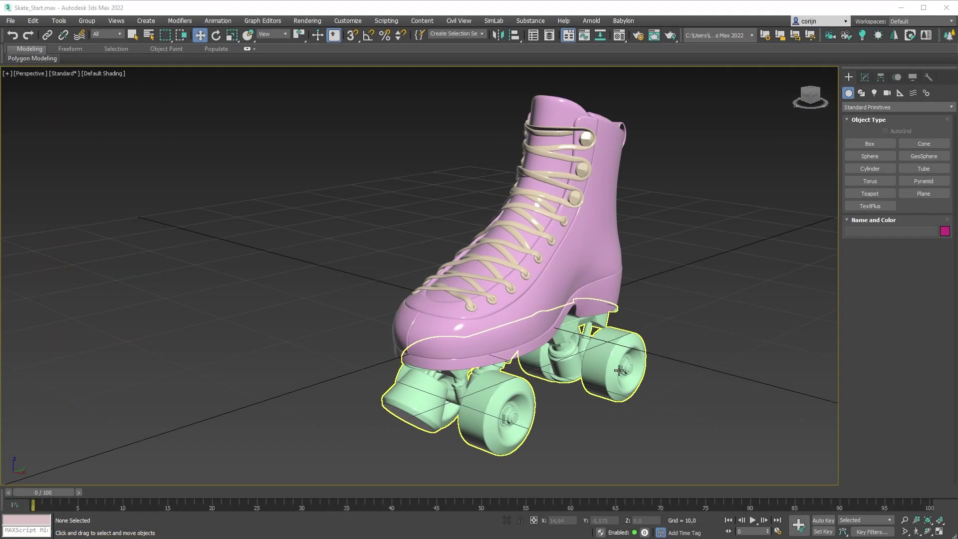
left_click(619, 370)
Select the four wheel elements of Truck_Main and detach them as a new object
scroll(611, 324, "up", 10)
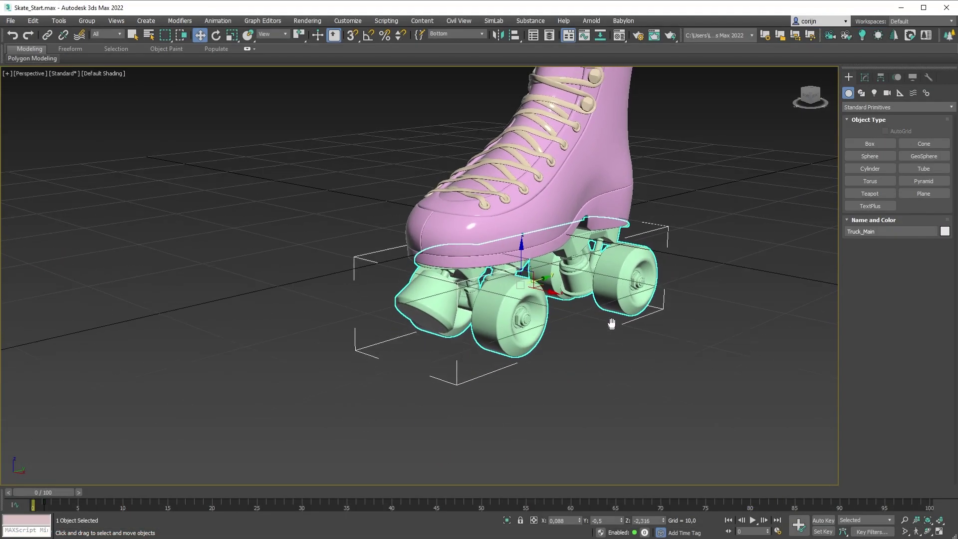
middle_click_drag(608, 339, 663, 359)
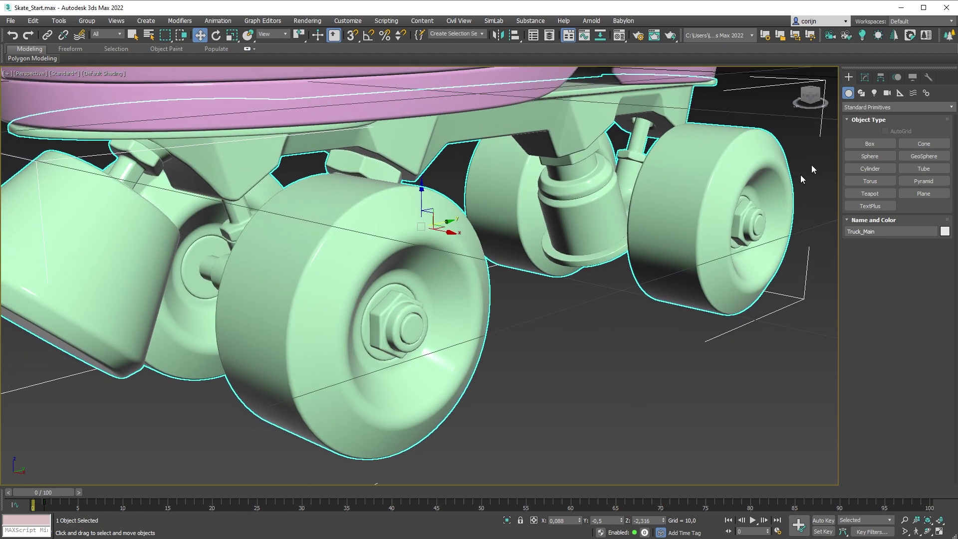
left_click(864, 77)
left_click(920, 251)
left_click(465, 306)
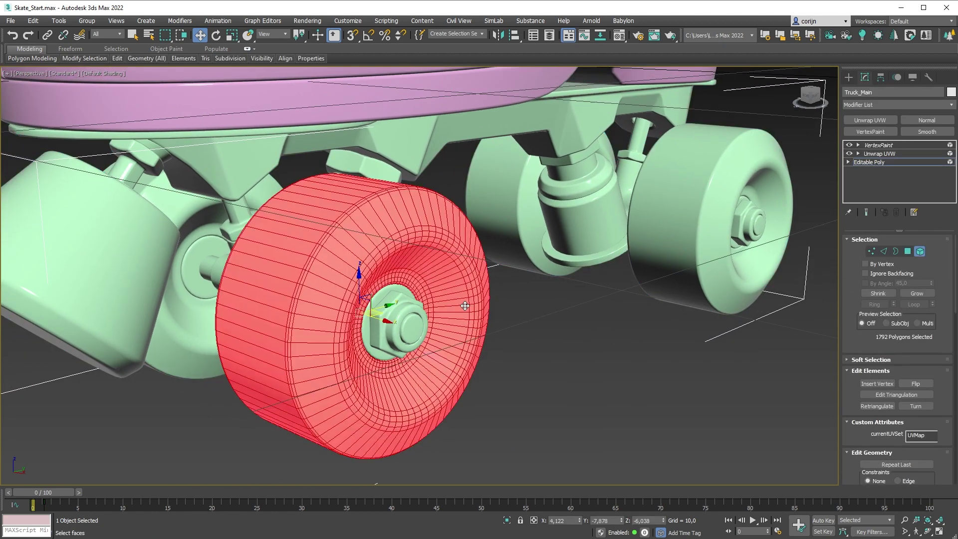
left_click(708, 267, "ctrl")
left_click(530, 202, "ctrl")
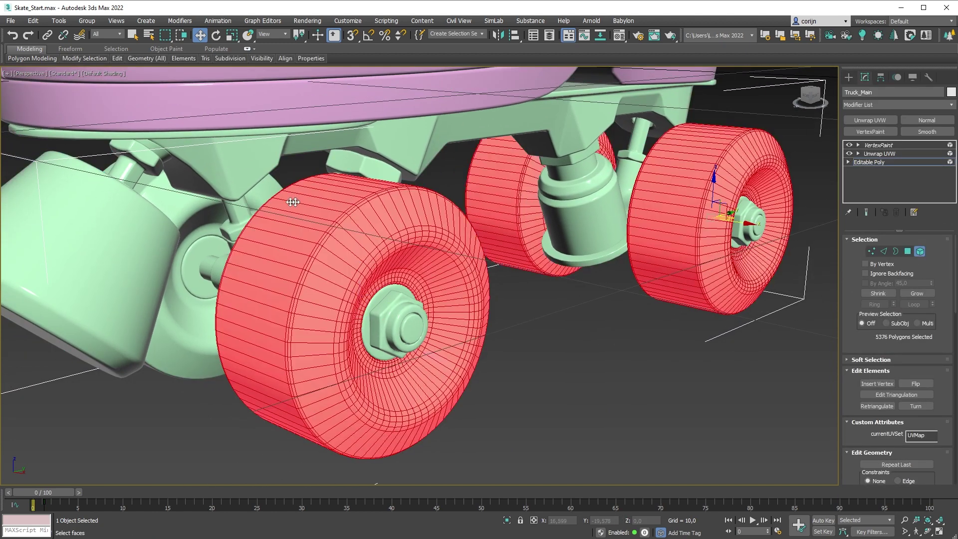
left_click(198, 200, "ctrl")
scroll(908, 410, "down", 5)
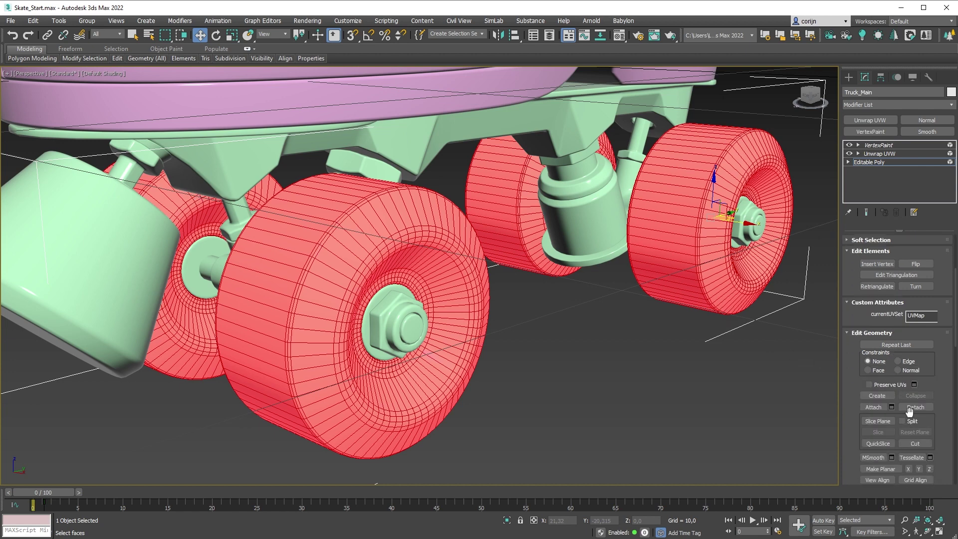
left_click(909, 408)
type("Wh")
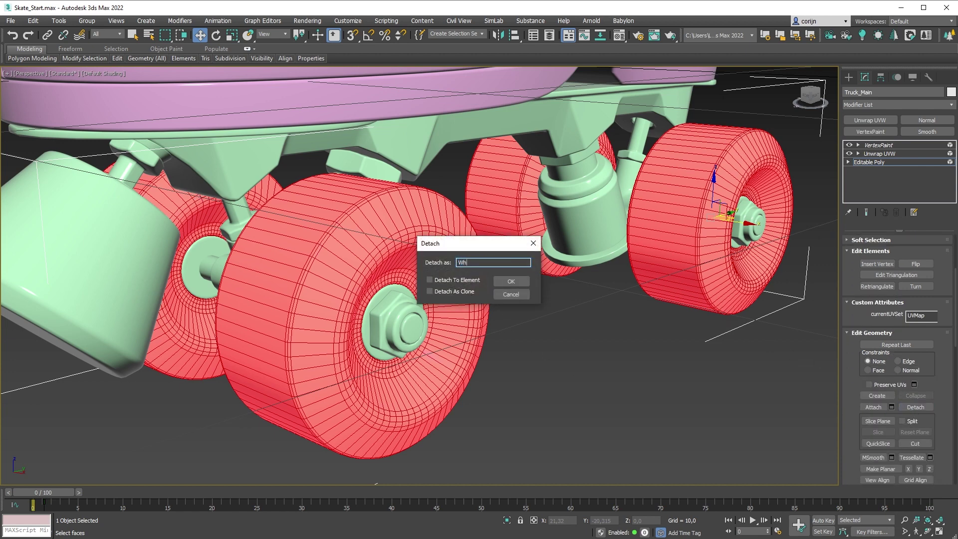
left_click(511, 281)
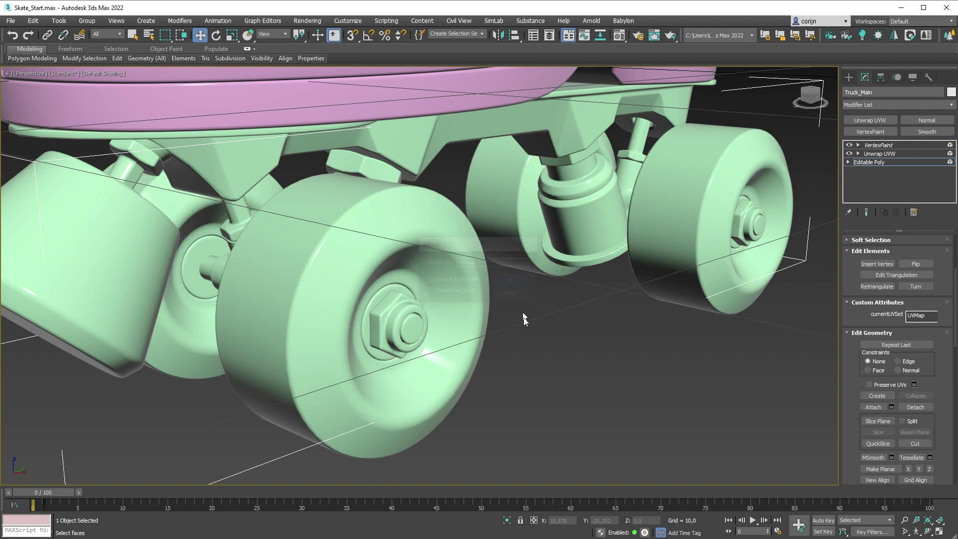
Detach the hex nut elements as a separate object named Nuts
left_click(415, 318)
left_click(207, 261)
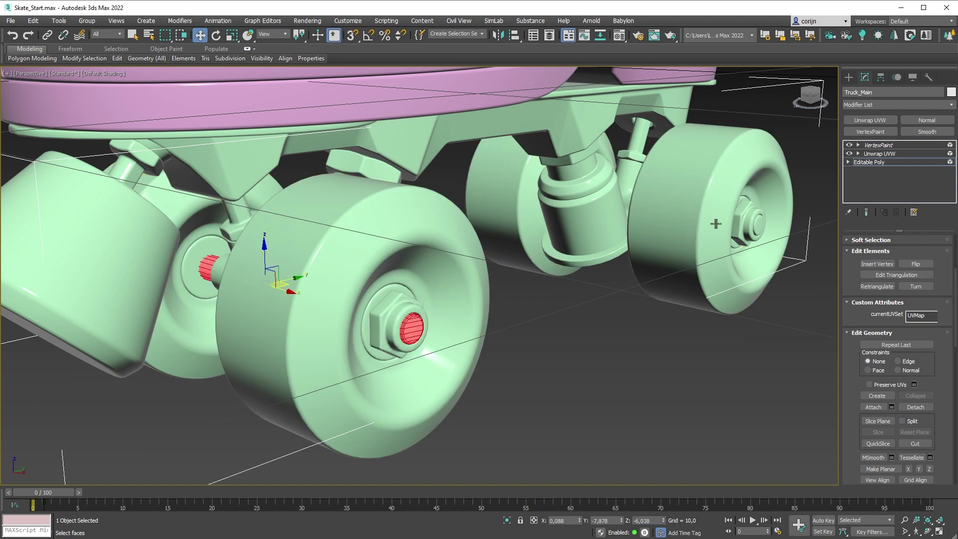
left_click(742, 221)
left_click(408, 295, "ctrl")
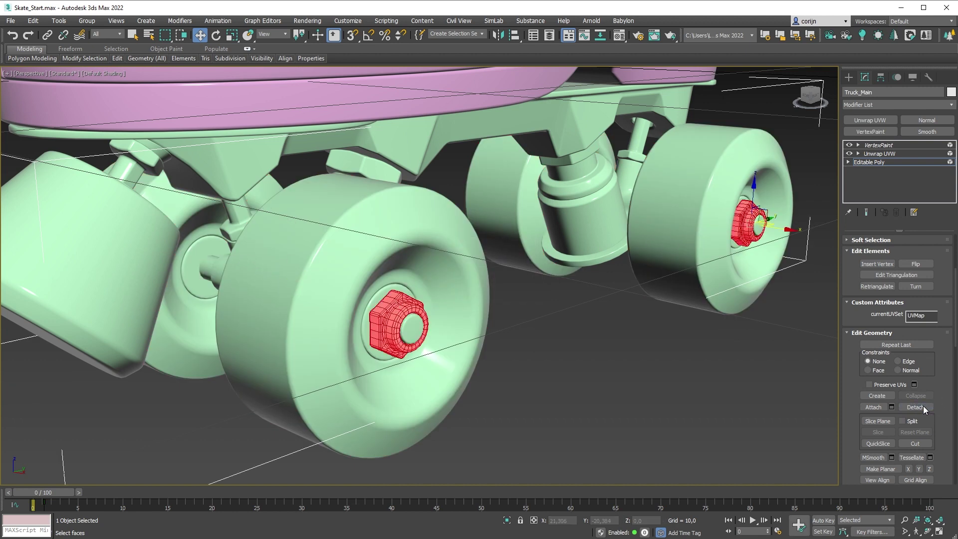
left_click(923, 406)
type("Nuts")
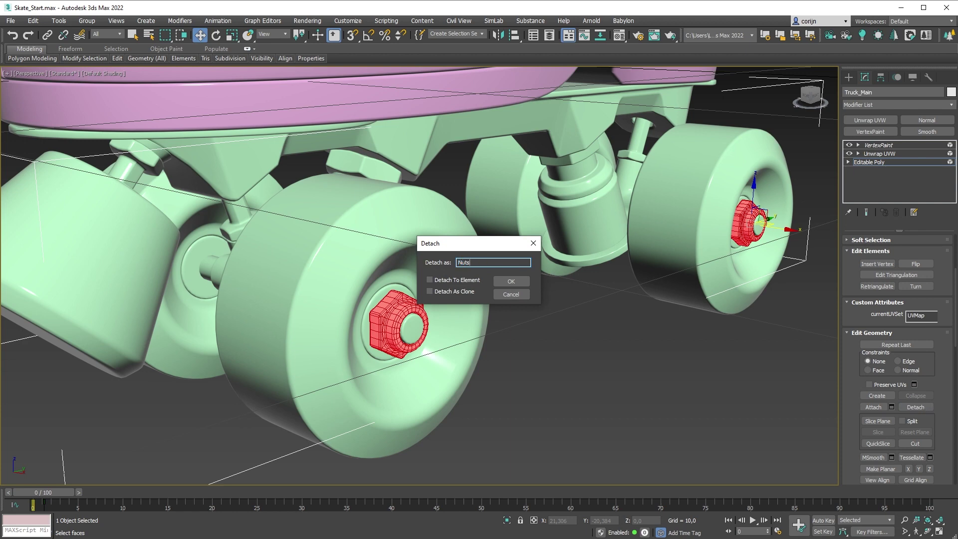
left_click(511, 281)
Detach the front stopper element as an object named Stopper
middle_click_drag(367, 274, 199, 265, "alt")
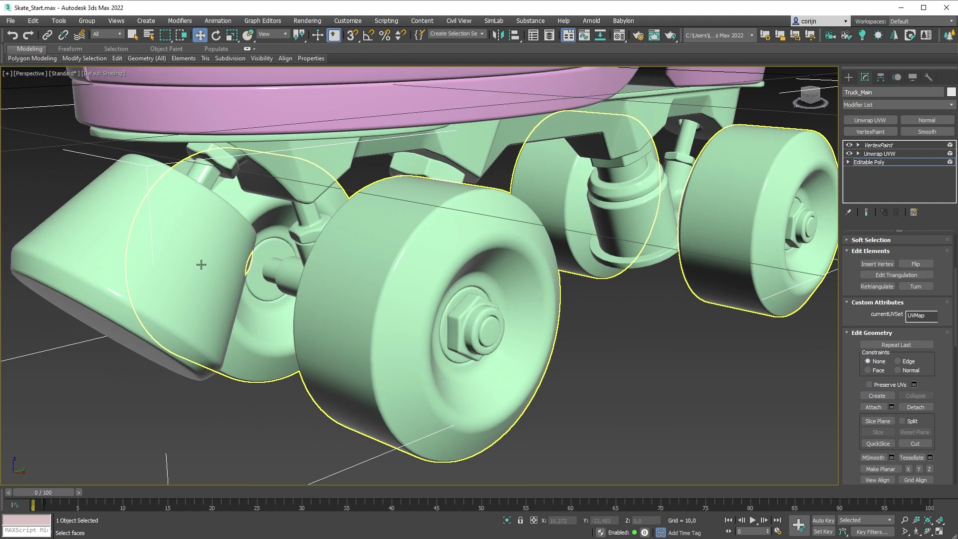
left_click(199, 265)
left_click(913, 404)
type("Stopper")
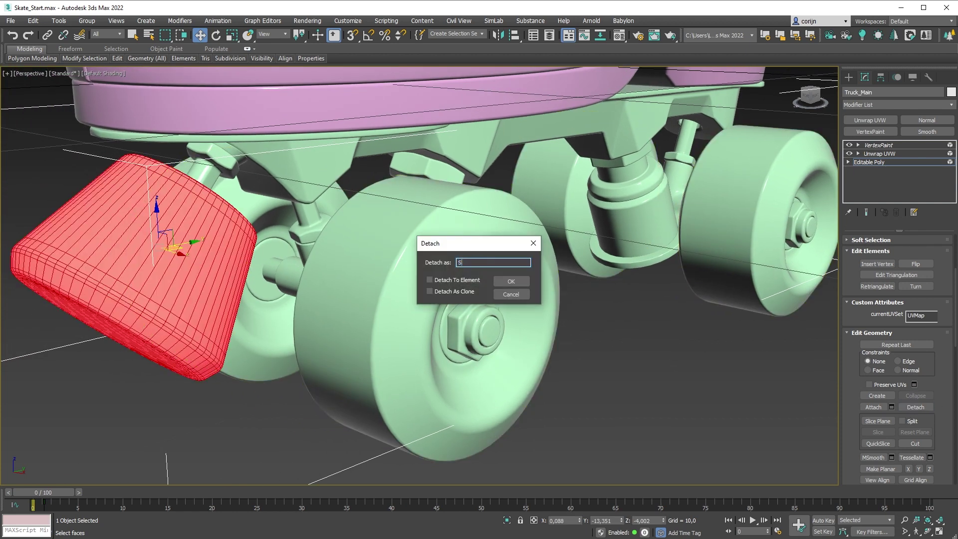
left_click(511, 281)
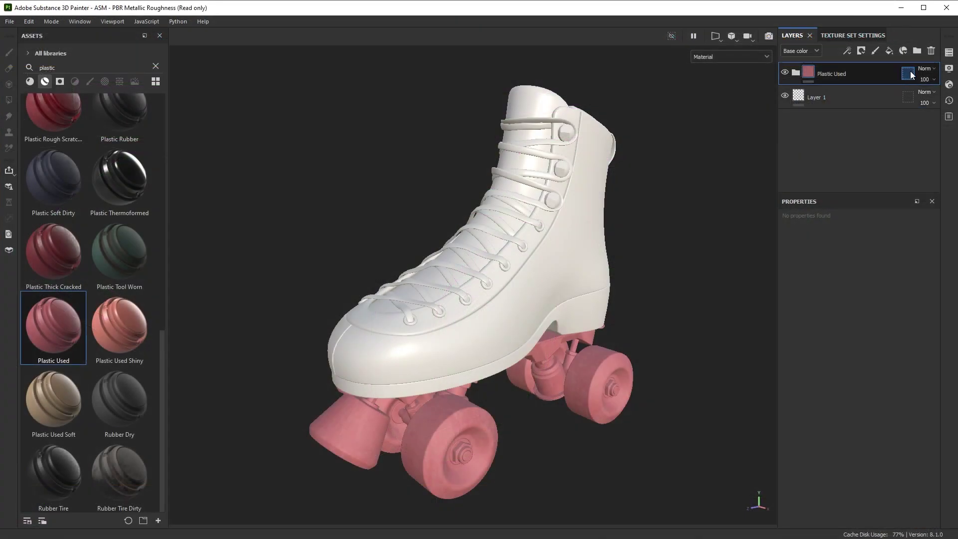
Exclude all meshes from Plastic Used's geometry mask, then include Wheel_Left_Rear, Wheel_Left_Front, Wheel_Right_Front, Wheel_Right_Rear and Stopper
left_click(909, 73)
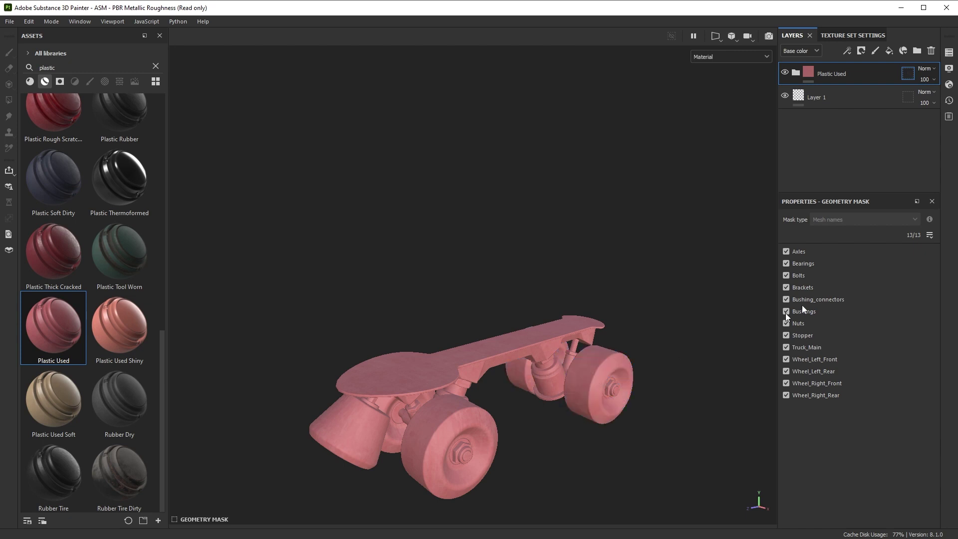
left_click(929, 235)
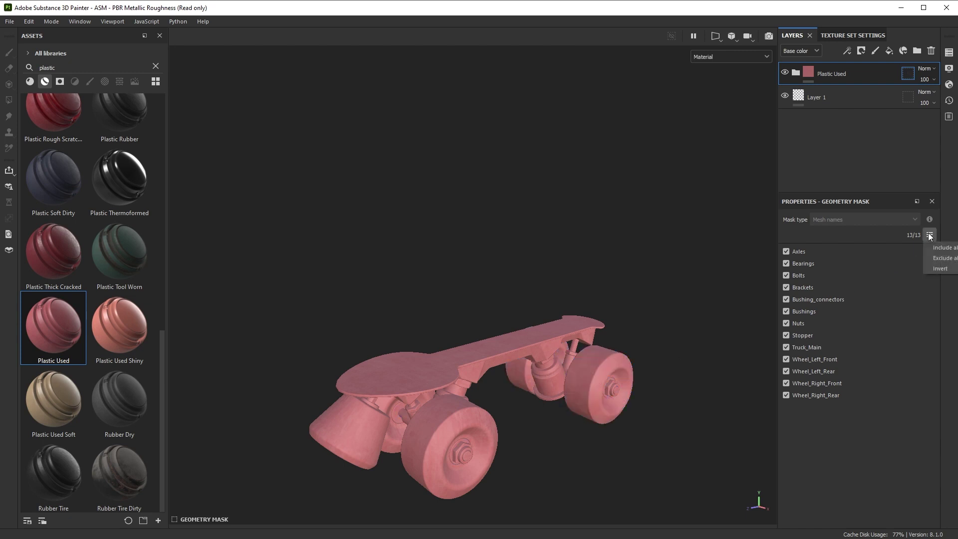
left_click(939, 258)
left_click(588, 384)
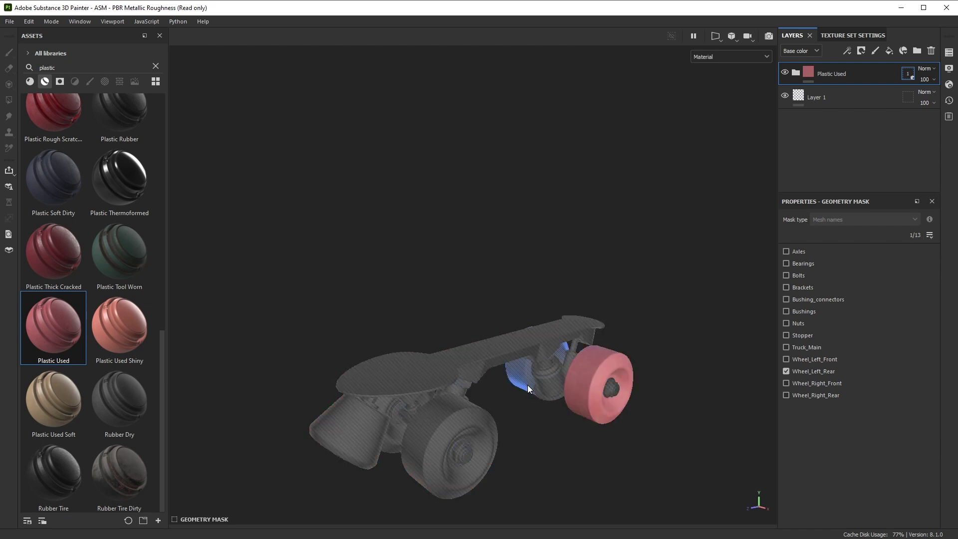
left_click(528, 385)
left_click(456, 421)
left_click(397, 430)
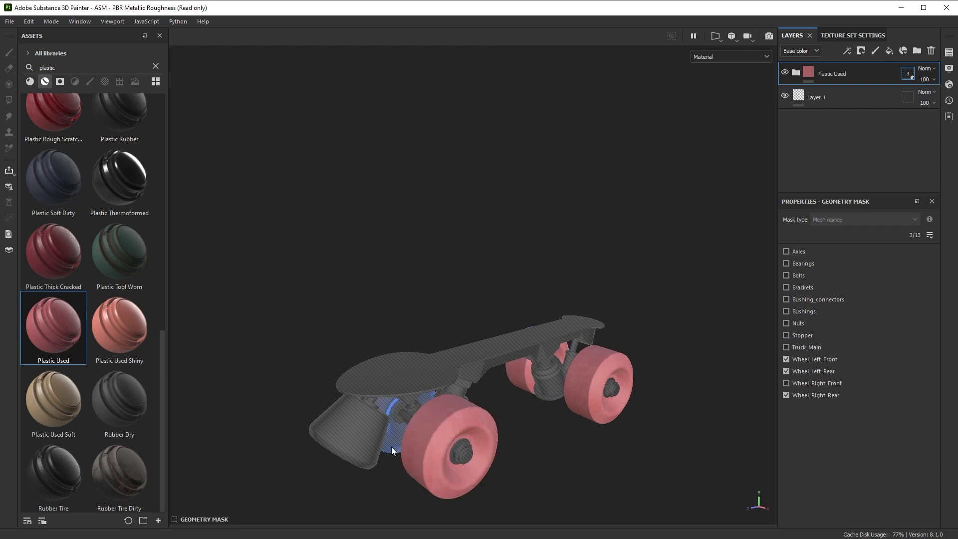
left_click(362, 453)
left_click(784, 98)
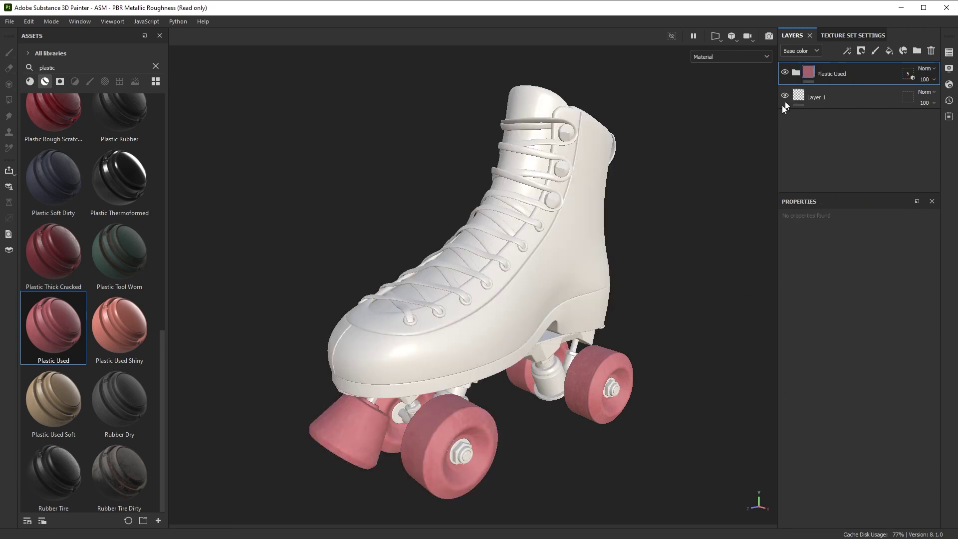